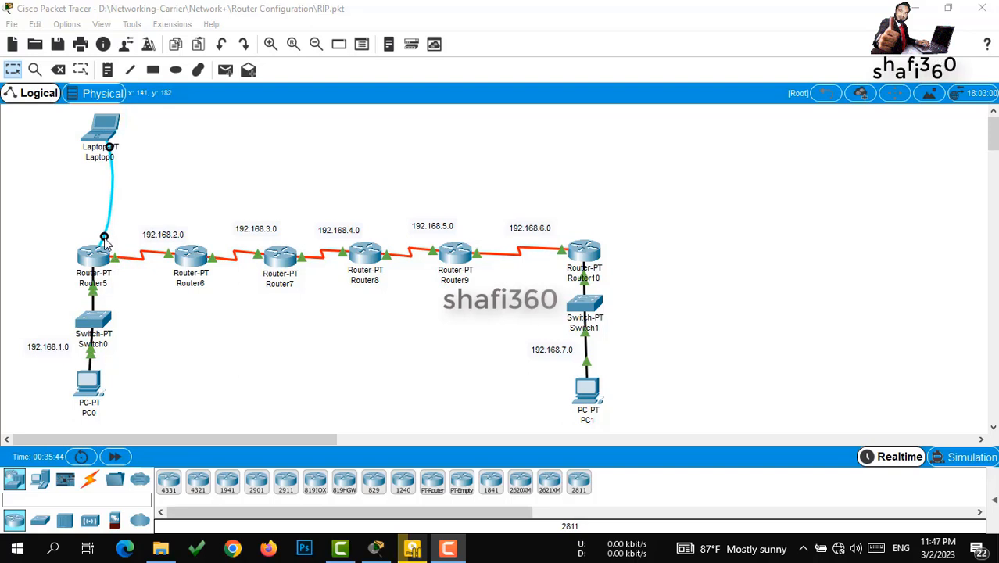
Step: Reattach the router end of Laptop0's console cable to the Console port of Router5
mouse_move(104, 237)
left_mouse_down()
mouse_move(193, 244)
mouse_move(192, 254)
mouse_move(95, 252)
left_mouse_up()
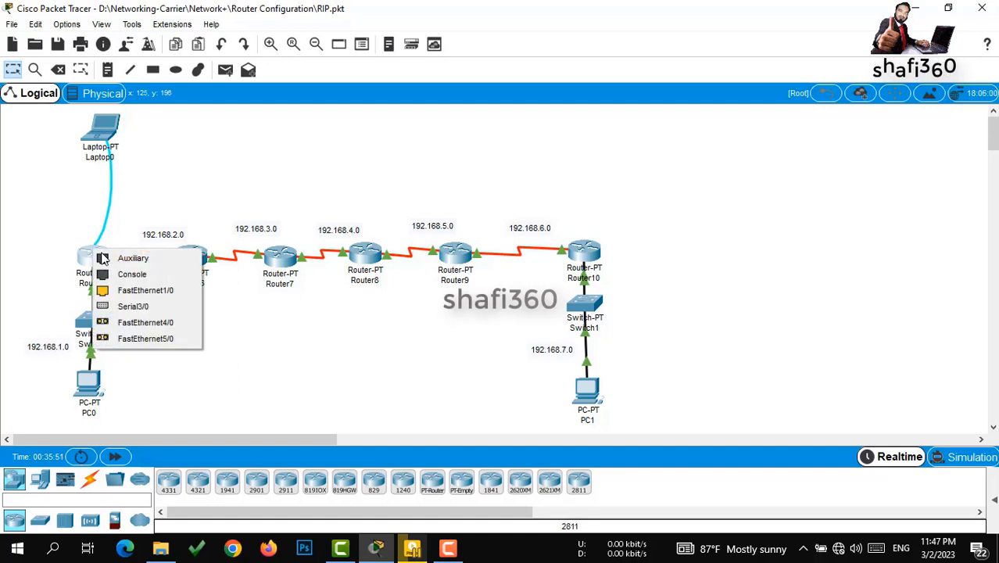
left_click(127, 275)
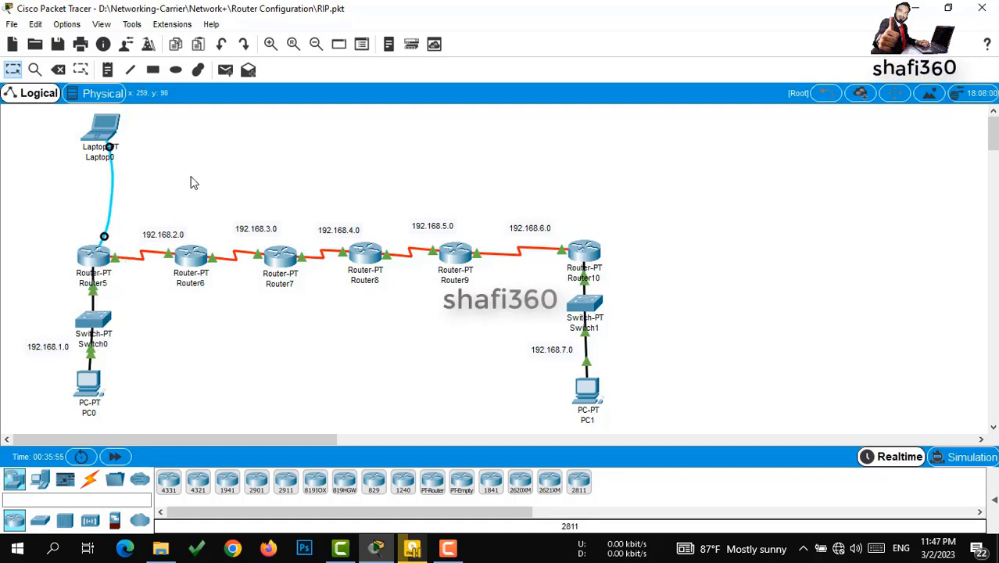
left_click(106, 132)
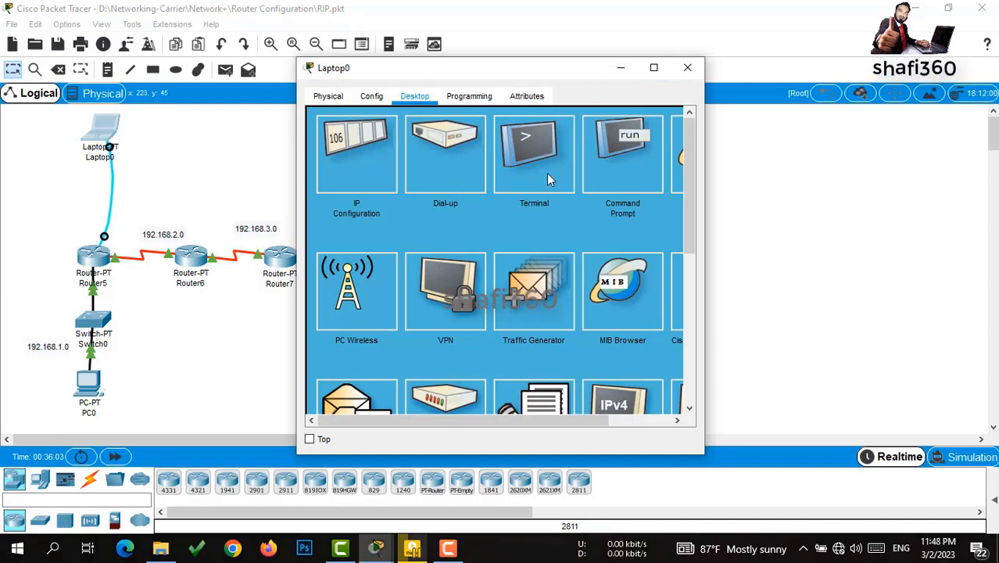
left_click(371, 96)
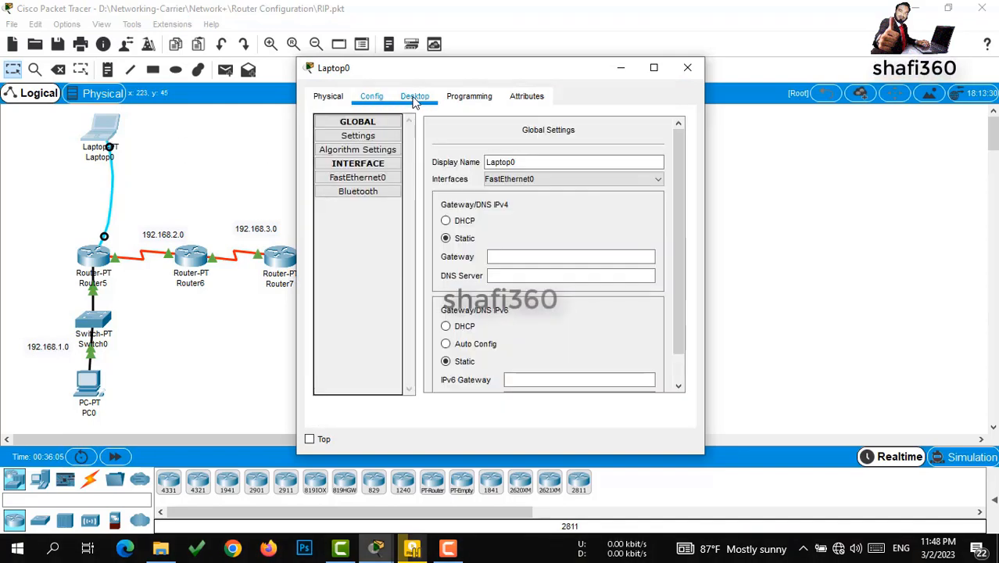
left_click(415, 97)
left_click(334, 100)
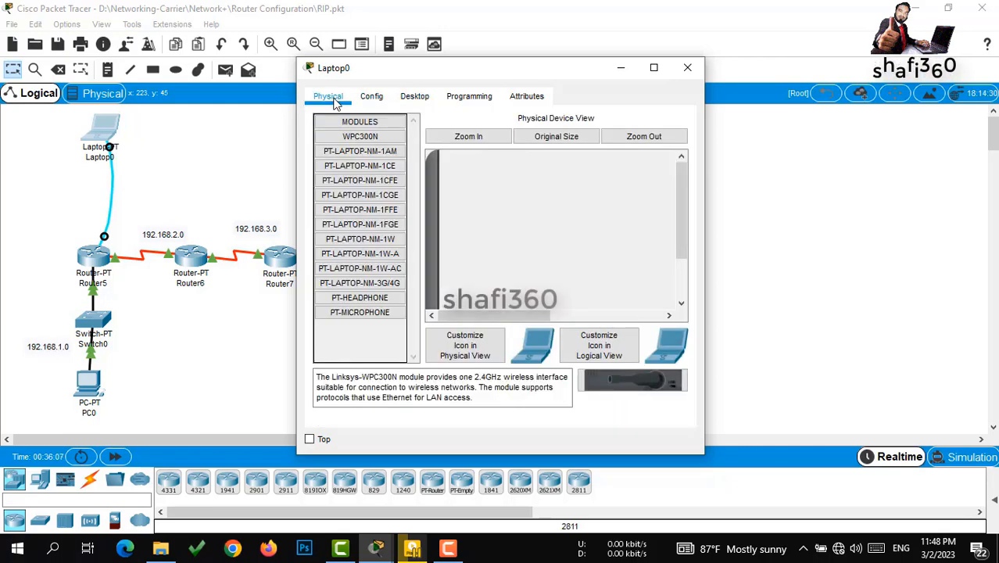
left_click(296, 155)
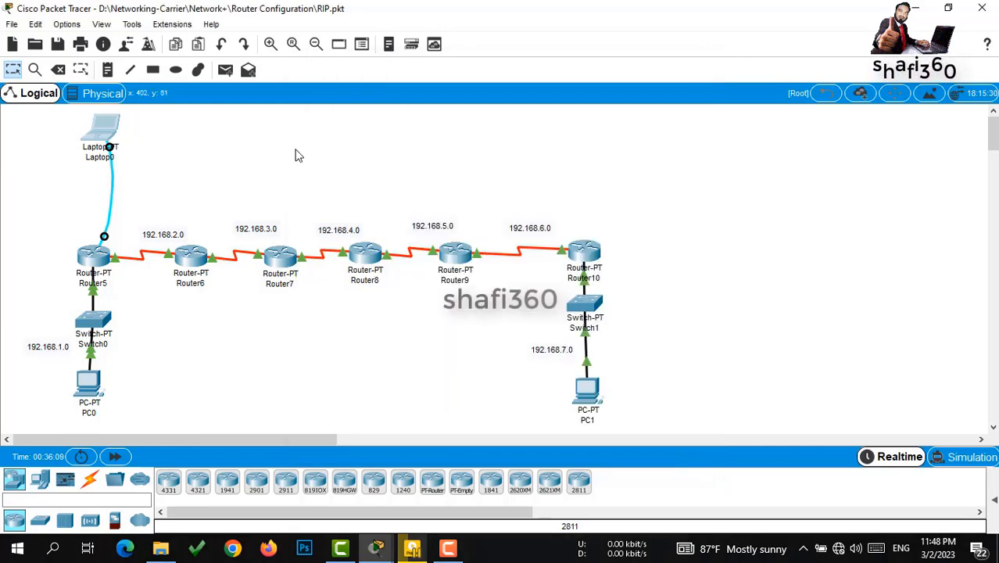
Step: Open the Terminal on Laptop0 with the default port configuration and start the Router5 console session
left_click(109, 144)
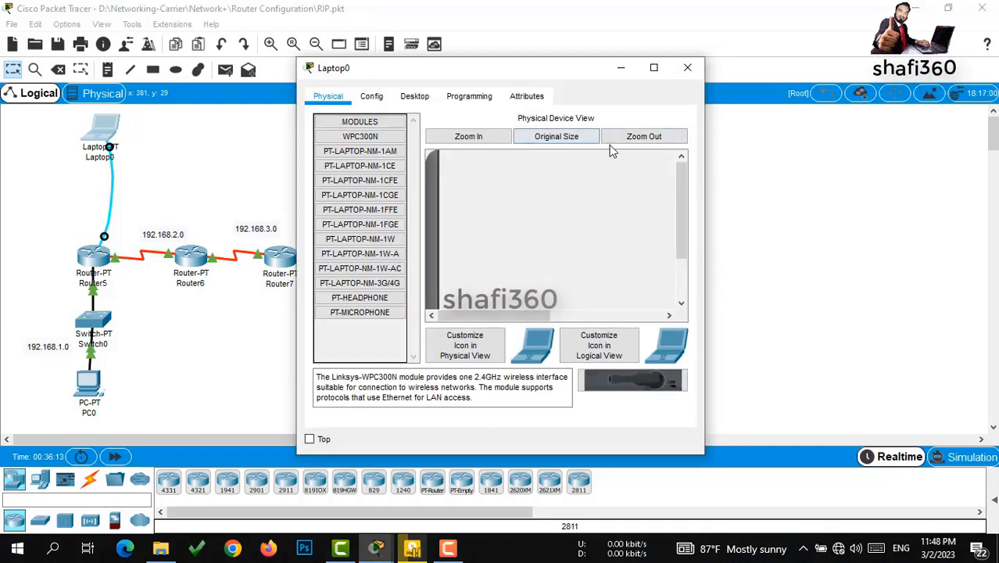
left_click(416, 97)
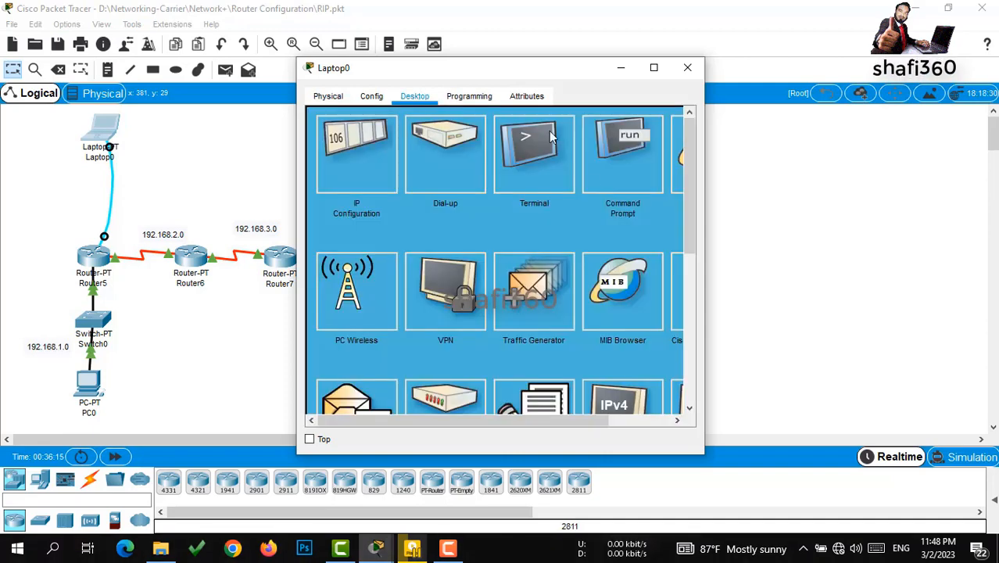
left_click(526, 175)
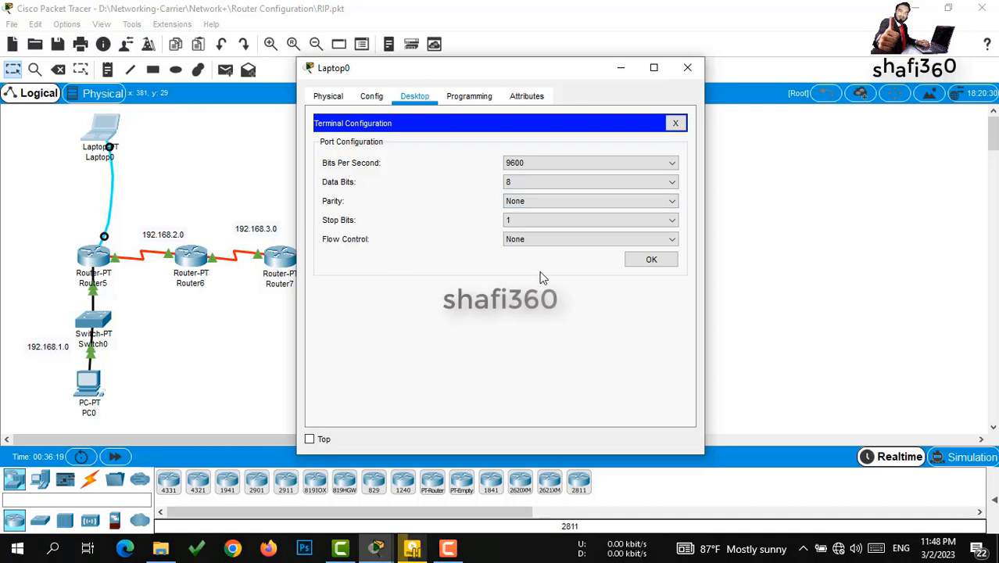
left_click(641, 259)
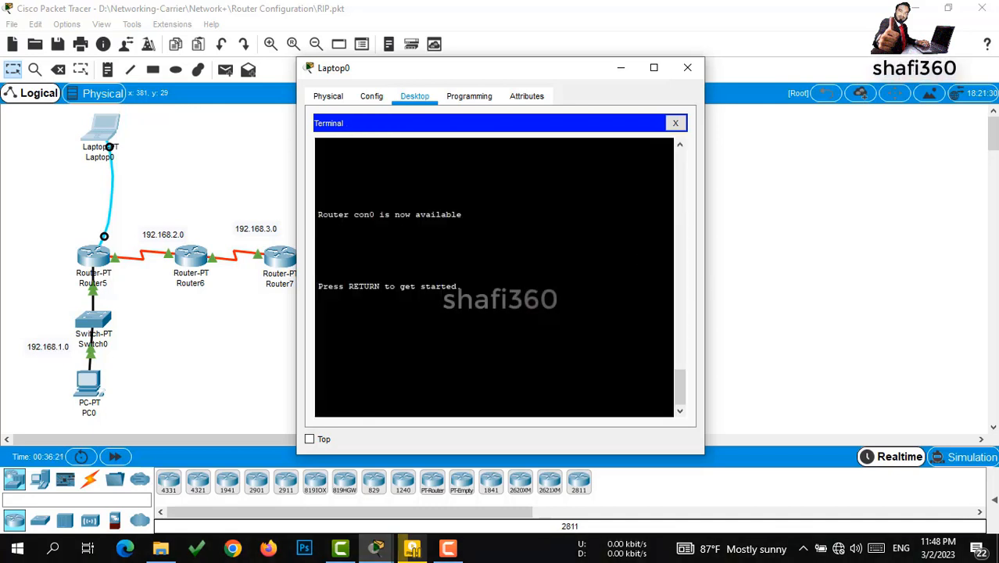
key("Return")
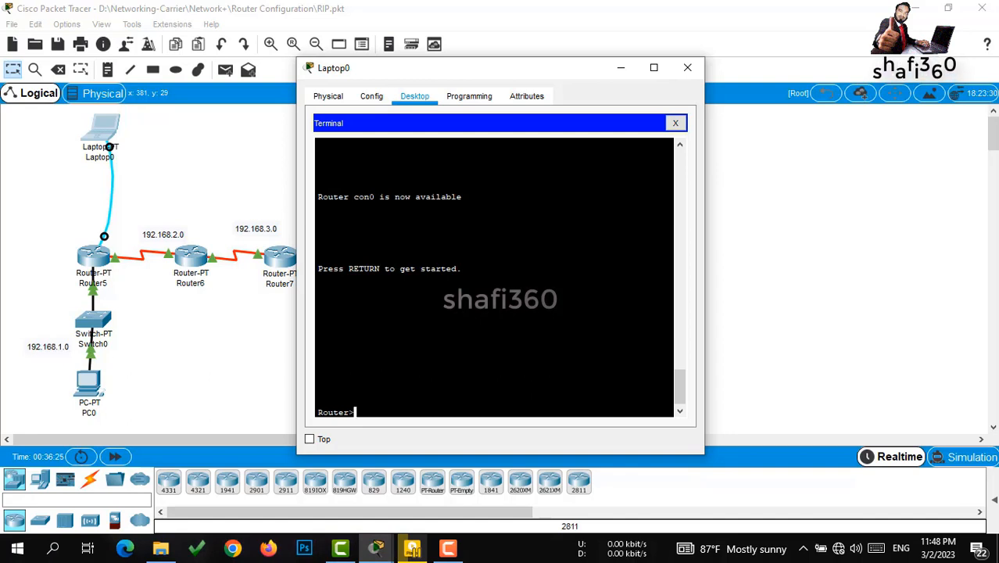
Step: Enter privileged mode with enable and global configuration mode with configure terminal on Router5
type("ena")
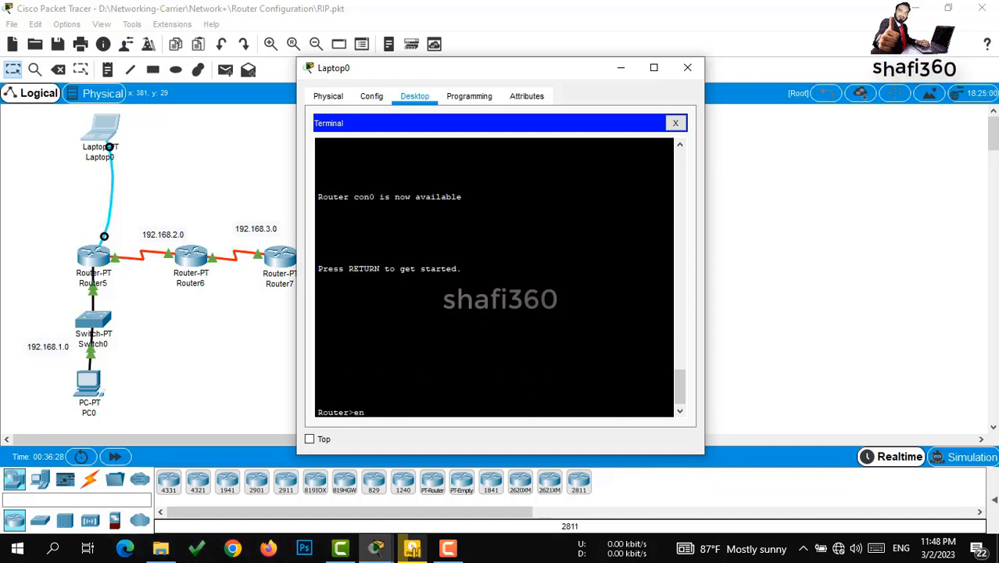
key("Tab")
key("Return")
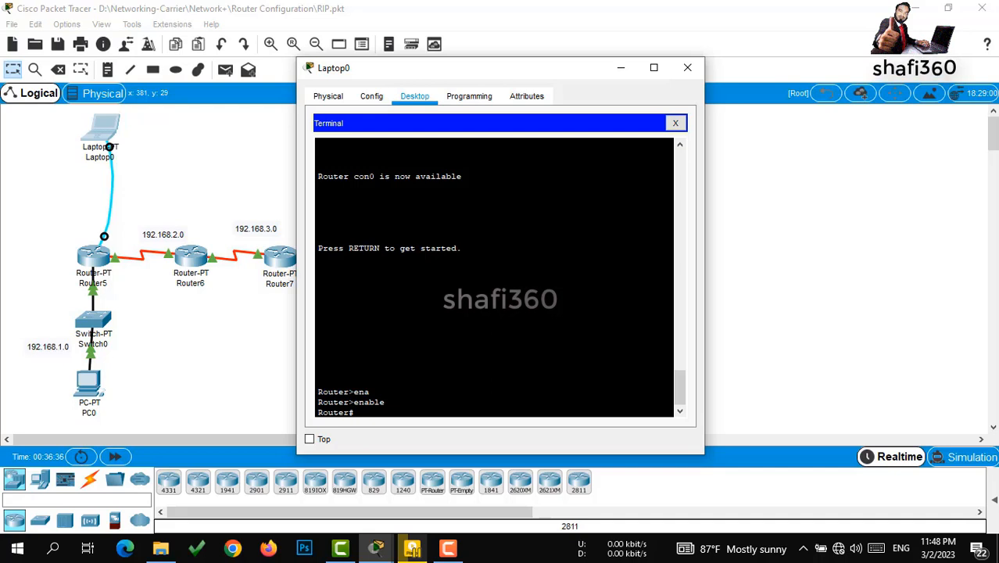
type("conf")
key("Tab")
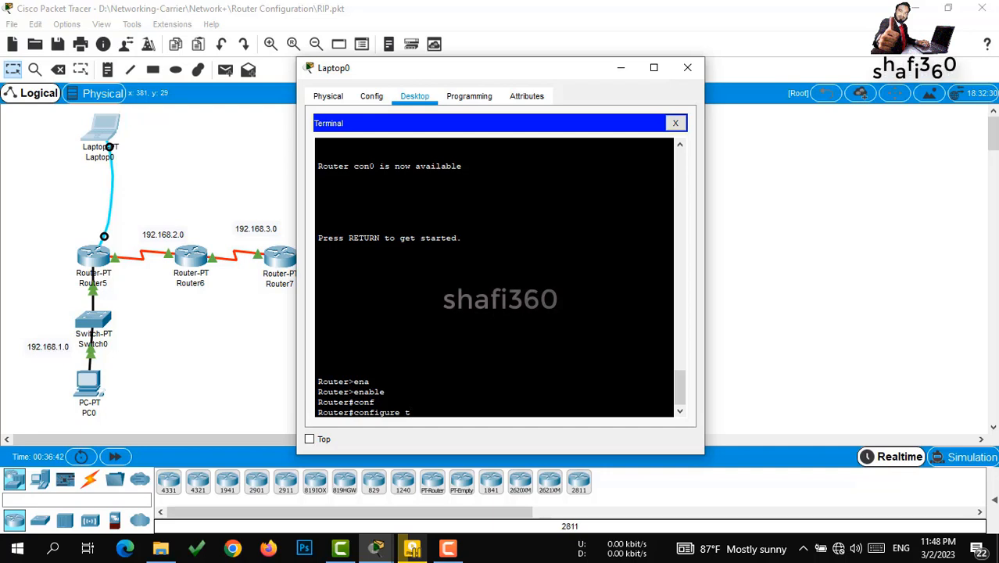
type("terminal")
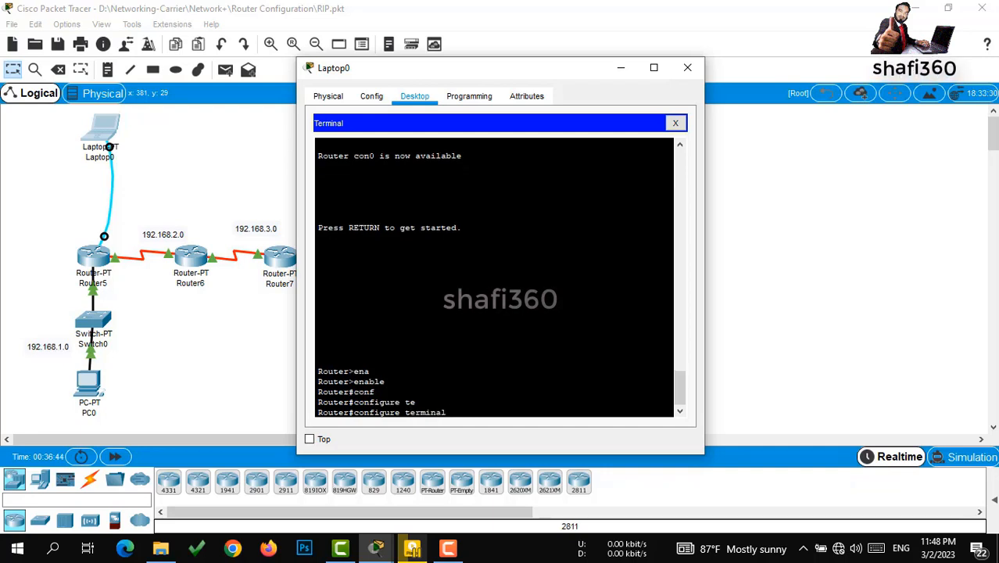
key("Return")
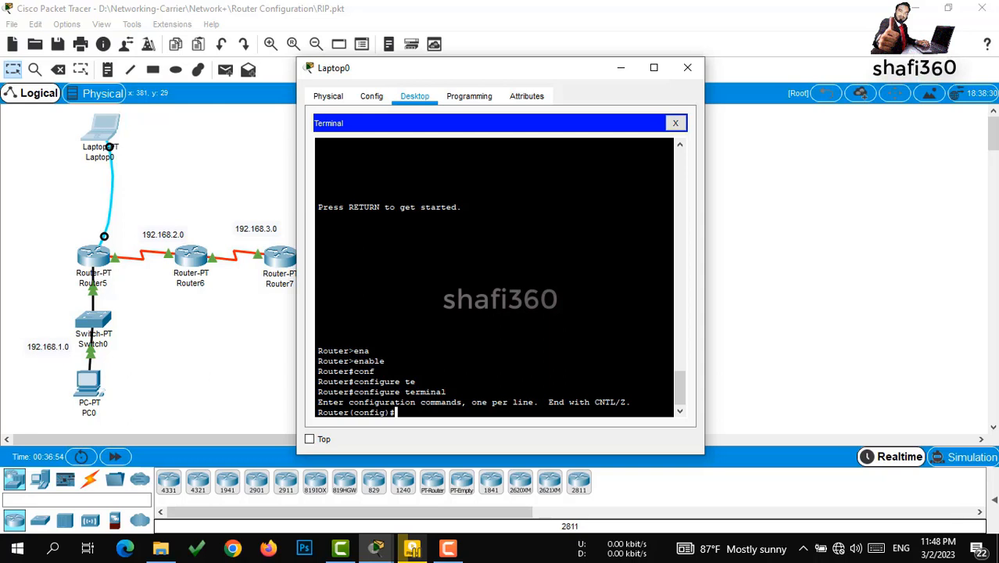
Step: List the available routing protocols and enter RIP configuration mode with router rip
type("rou")
key("Tab")
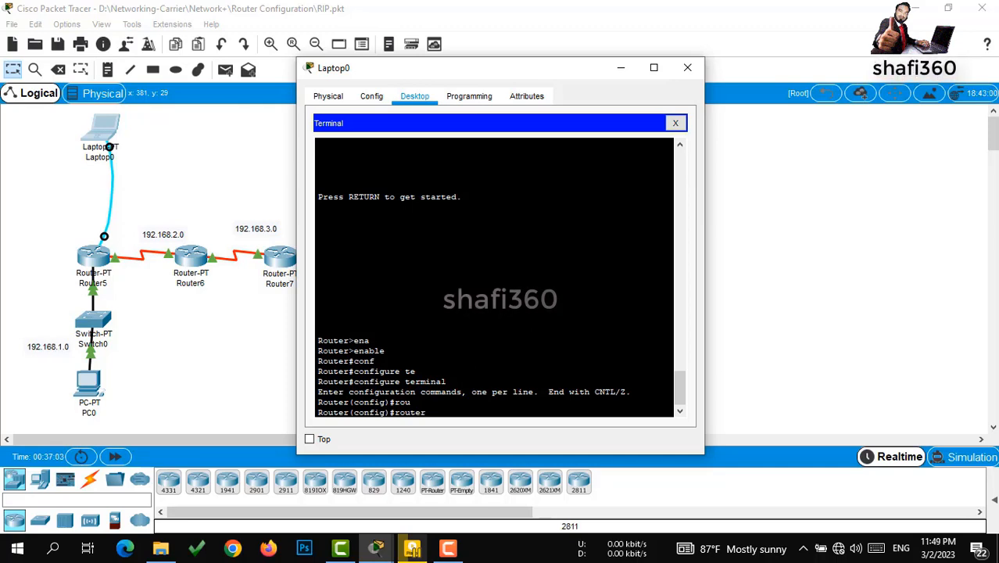
type("?")
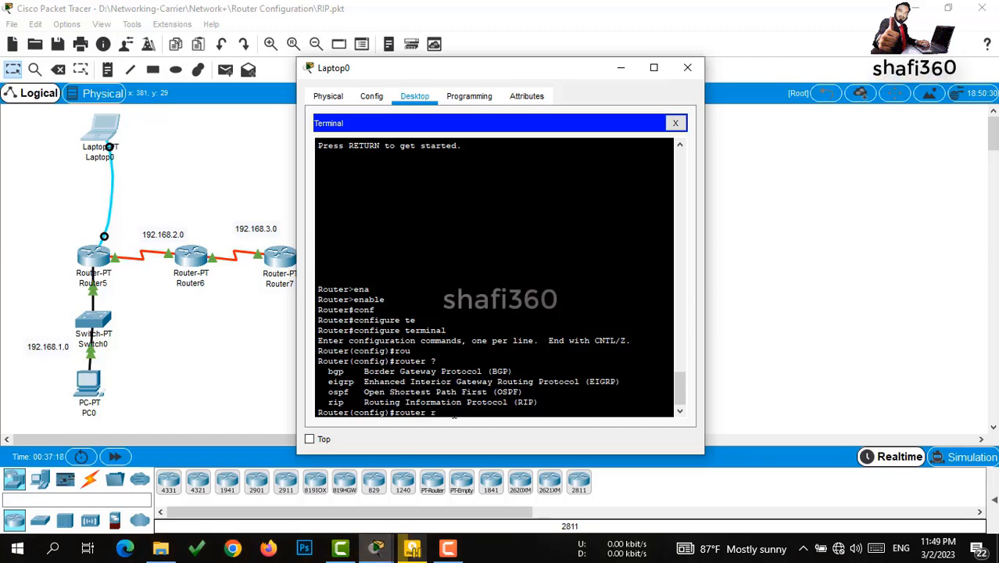
type("i")
key("Tab")
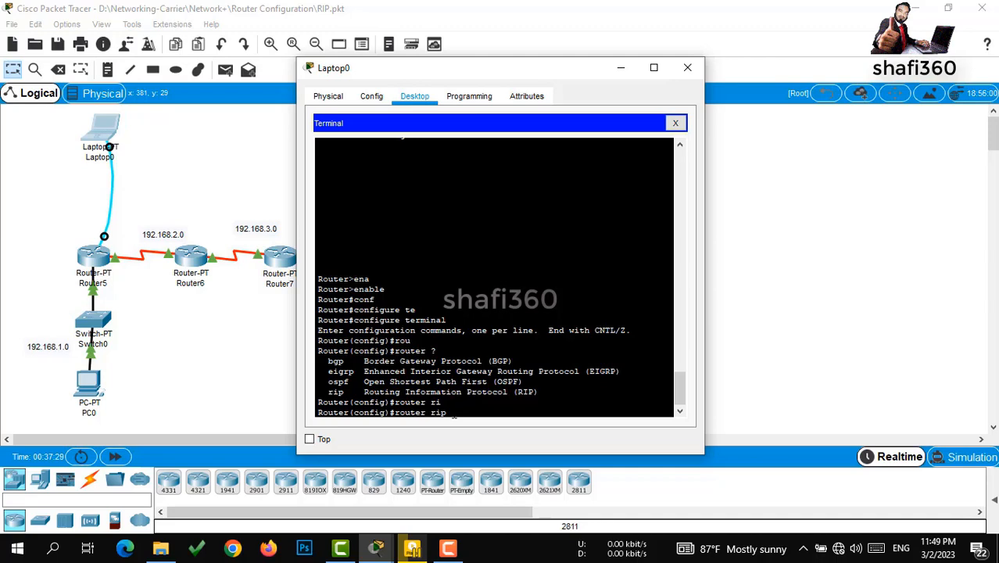
type("?")
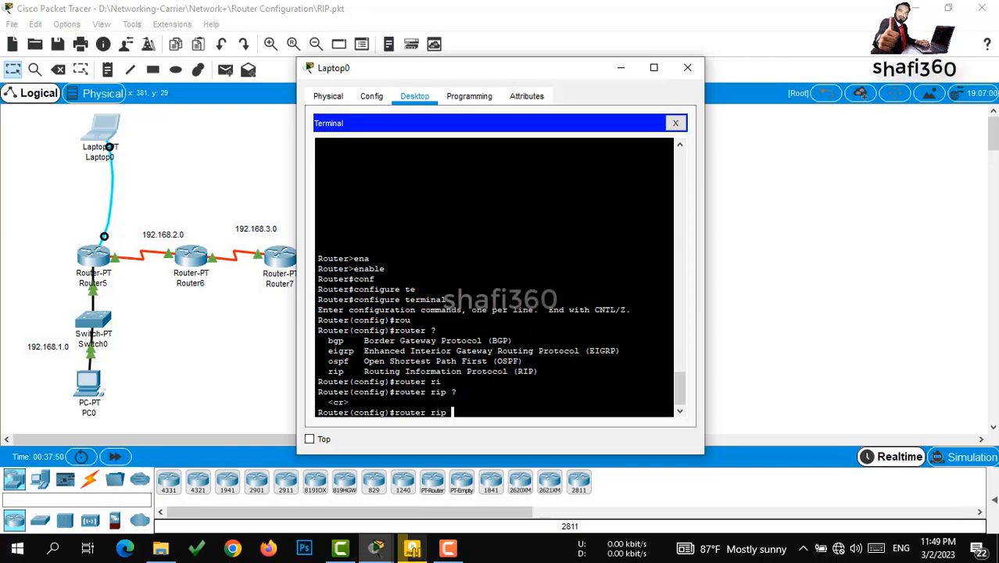
key("Return")
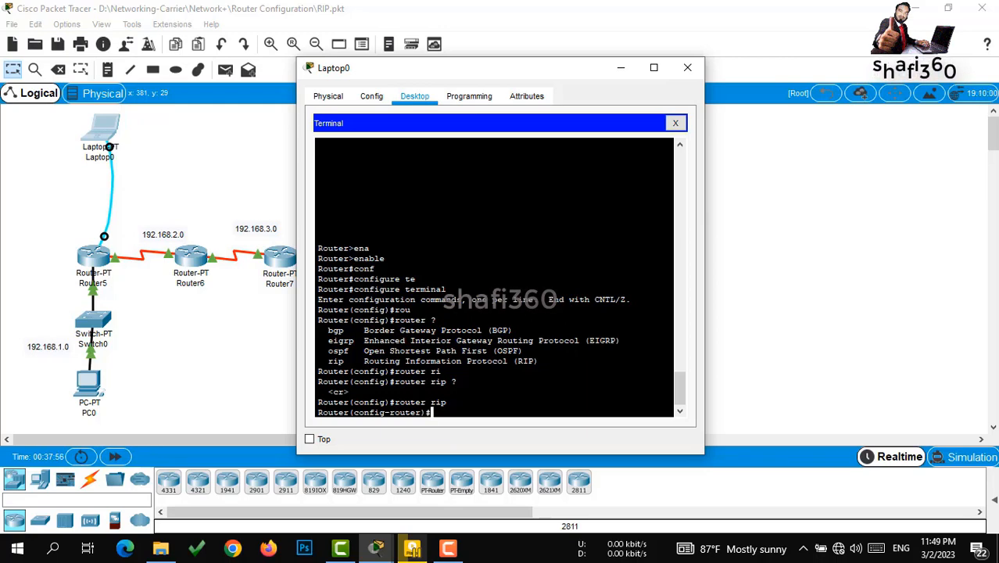
Step: Add network 192.168.1.0 to the RIP configuration of Router5
type("net")
key("Tab")
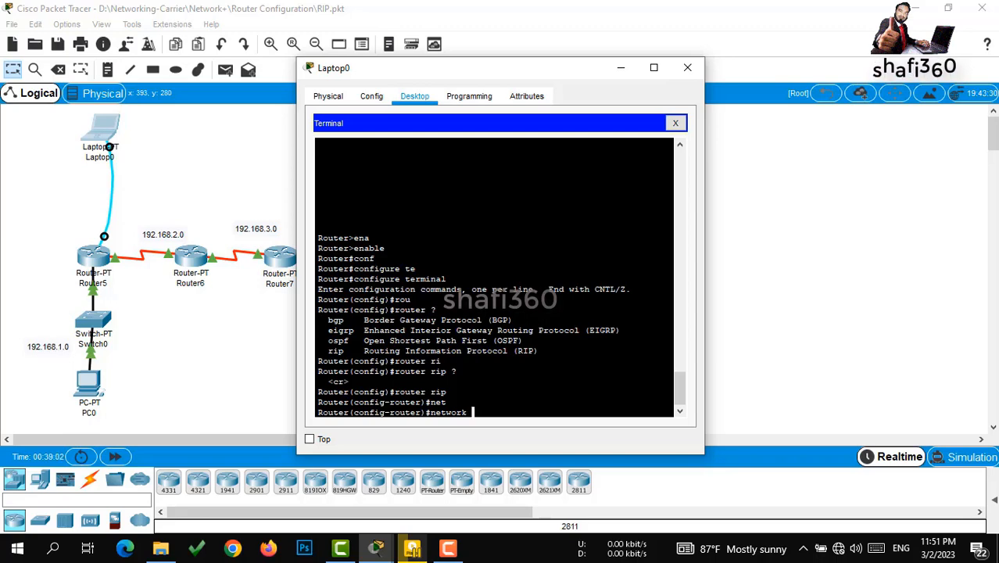
type("192")
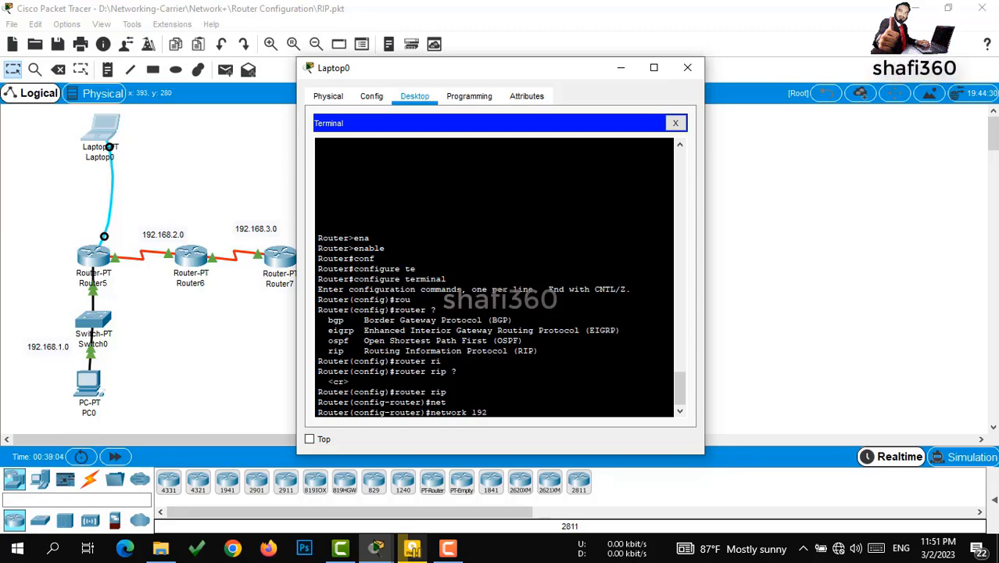
type(".168")
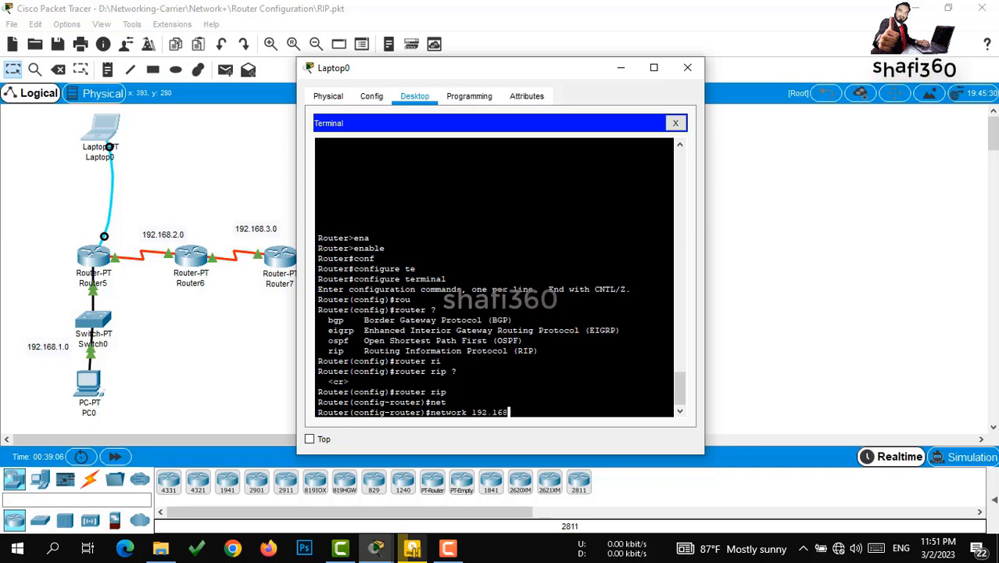
type(".0.")
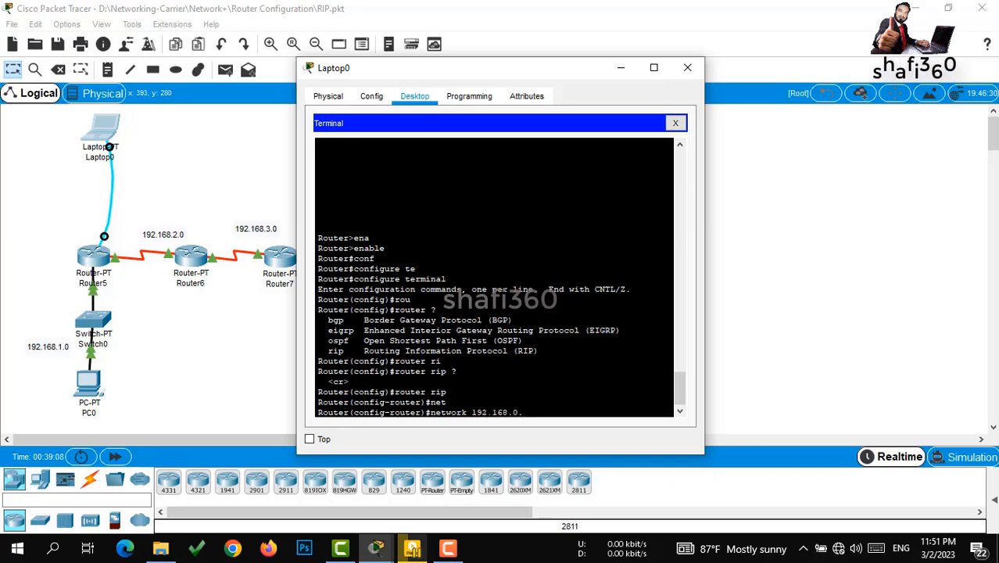
key("BackSpace")
key("BackSpace")
type("1.0")
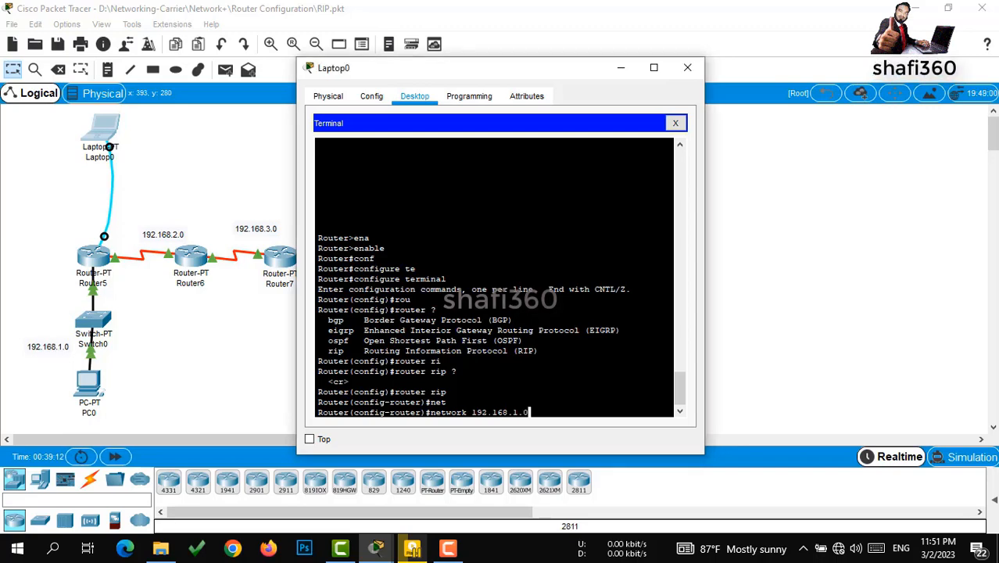
key("Return")
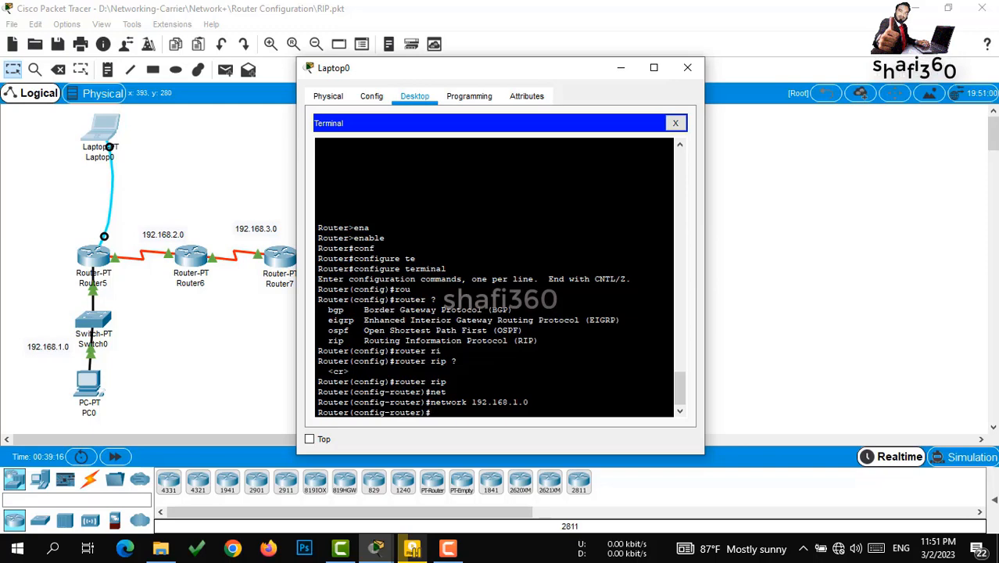
Step: Add network 192.168.2.0 to the RIP configuration by reusing the previous network command
key("Up")
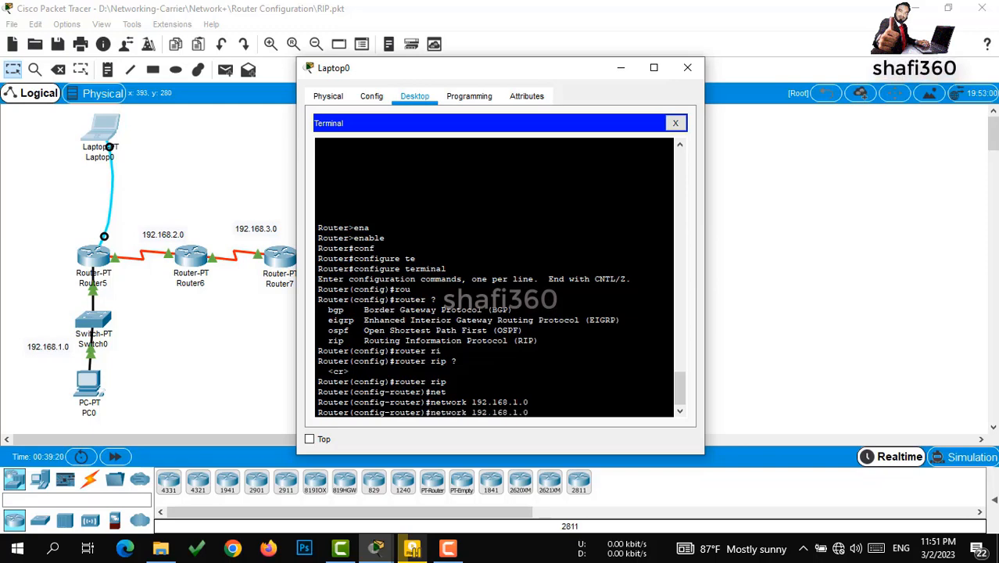
key("Left")
key("Left")
key("BackSpace")
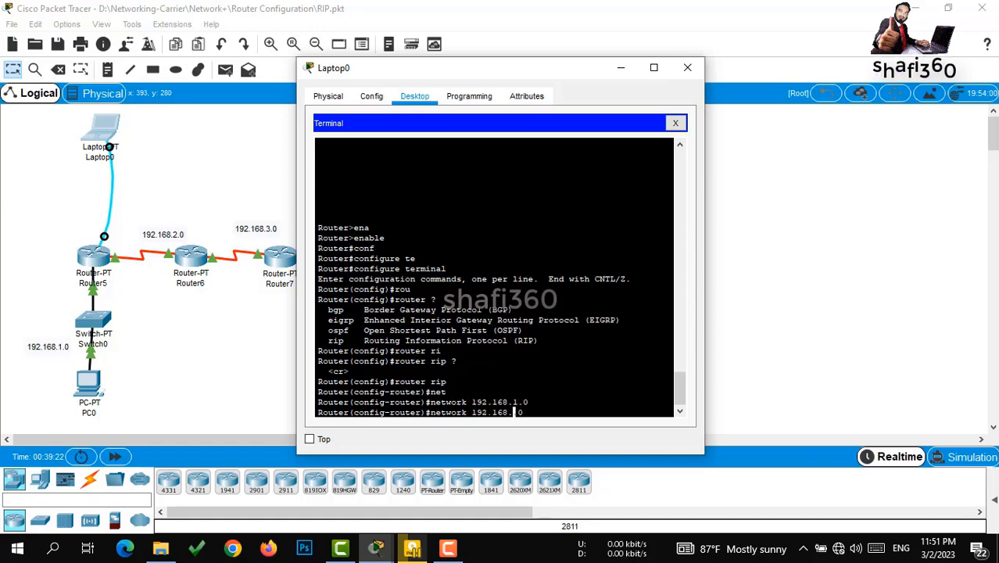
type("2")
key("Return")
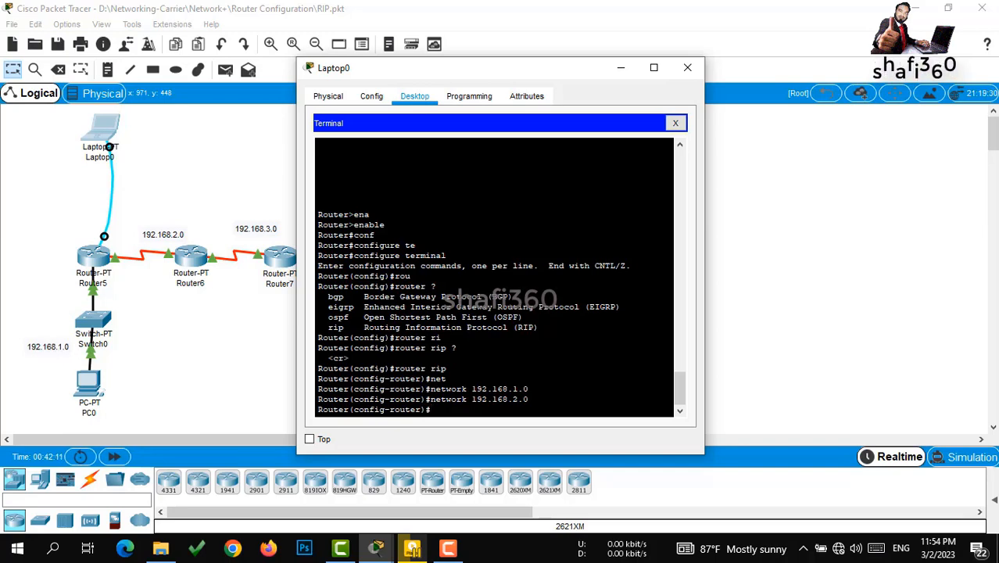
Step: Exit RIP and global configuration modes back to the privileged prompt
type("exi")
key("Tab")
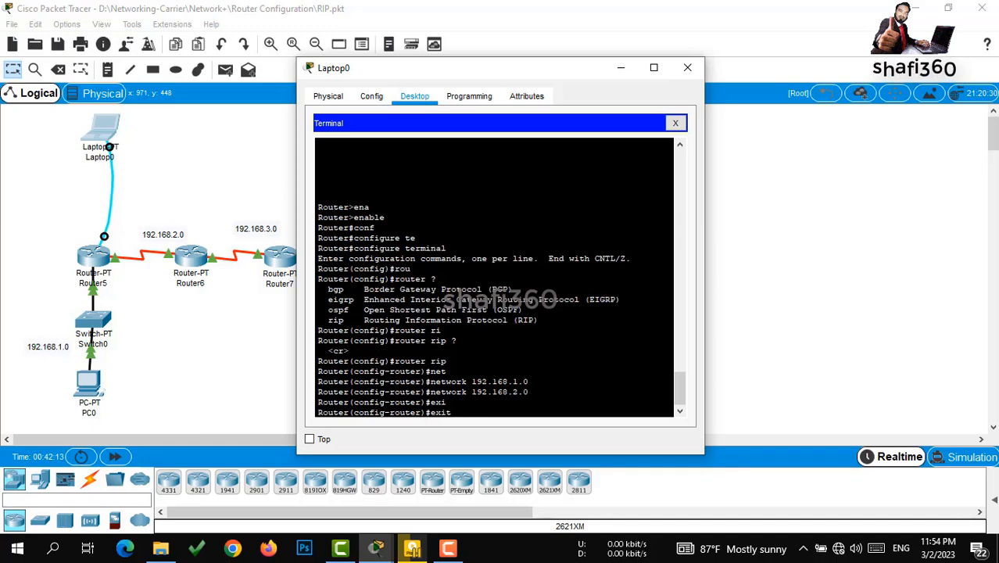
key("Return")
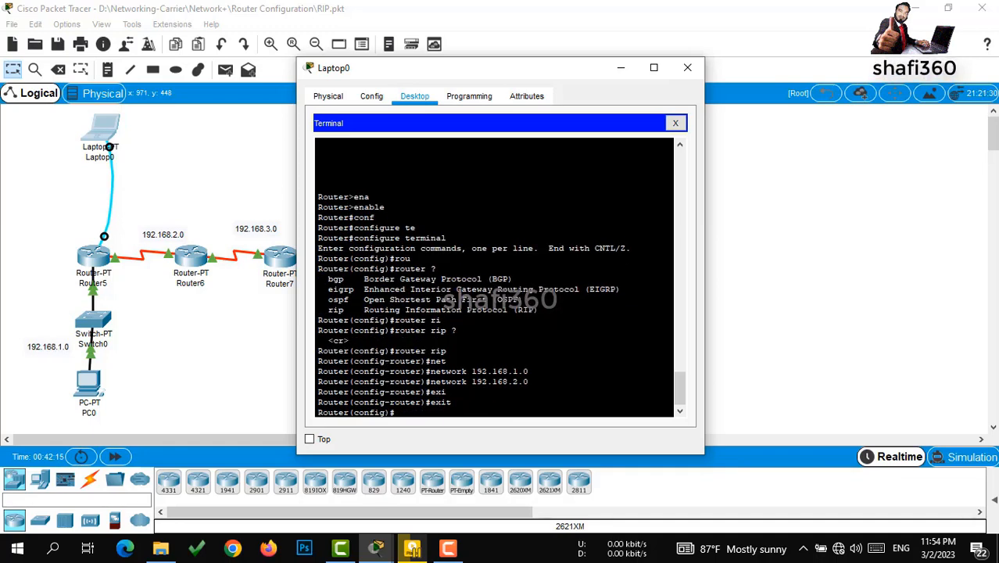
type("exi")
key("Tab")
key("Return")
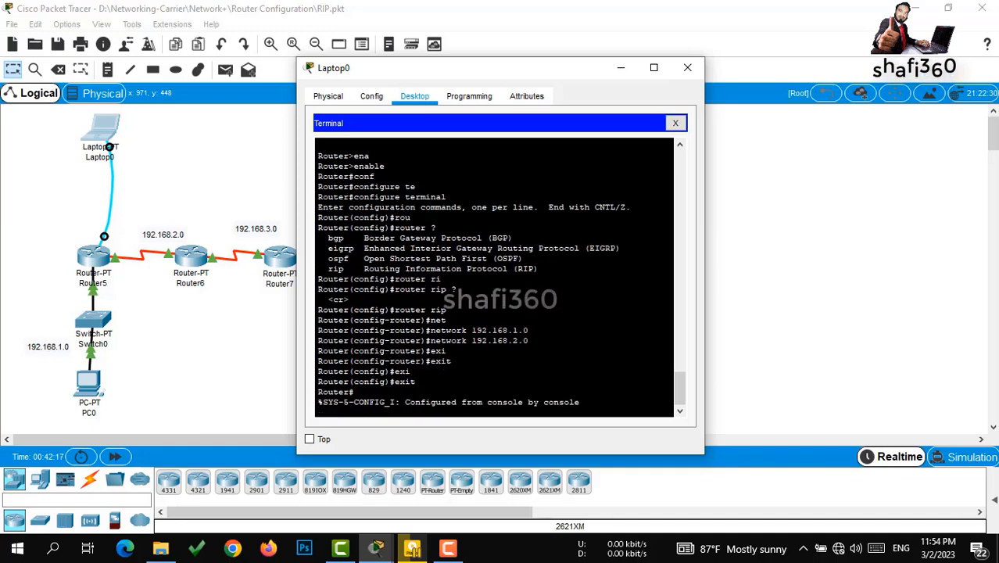
key("Return")
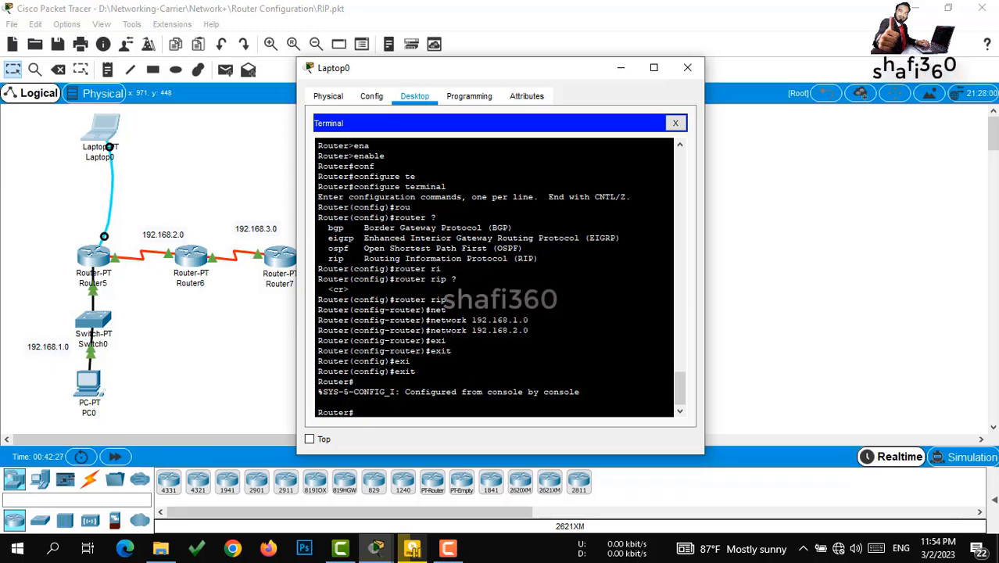
Step: Save Router5's configuration with copy running-config startup-config, accepting the default destination filename
type("cop")
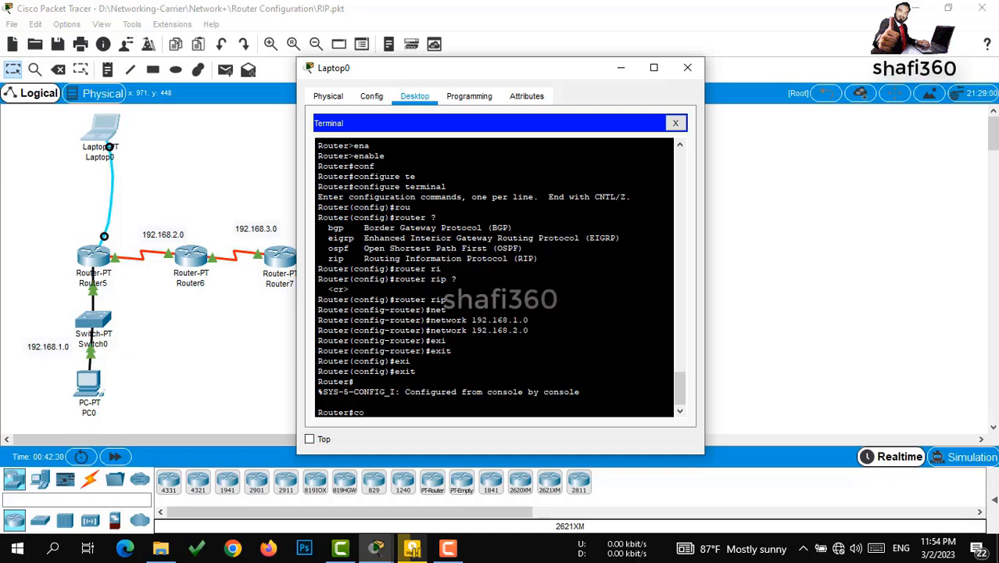
key("Tab")
type("run")
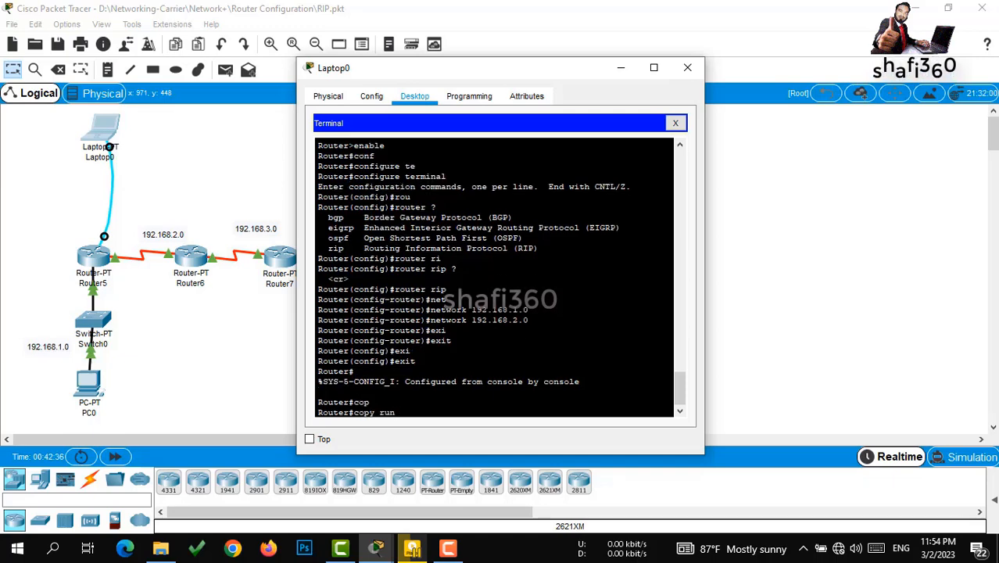
key("Tab")
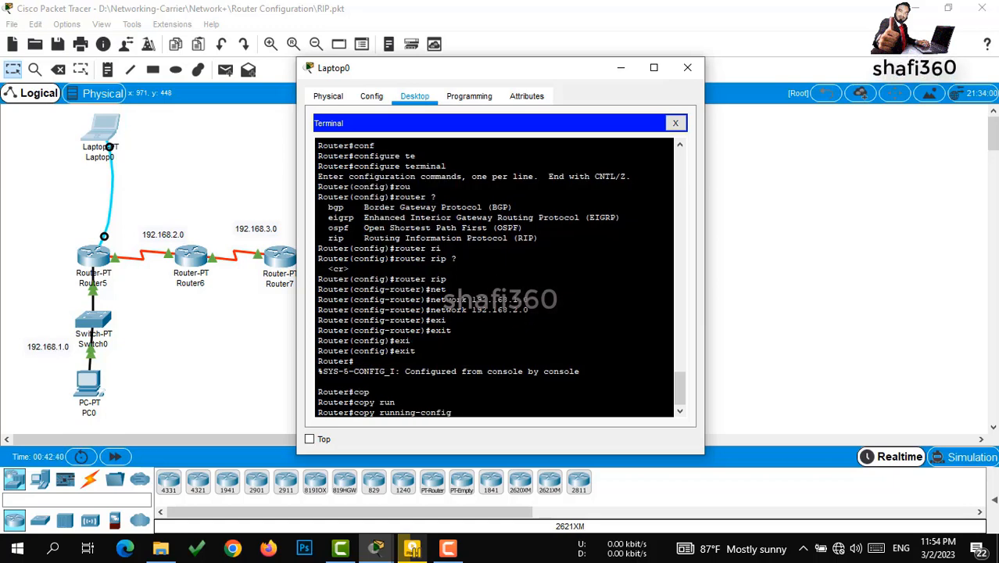
type("st")
key("Tab")
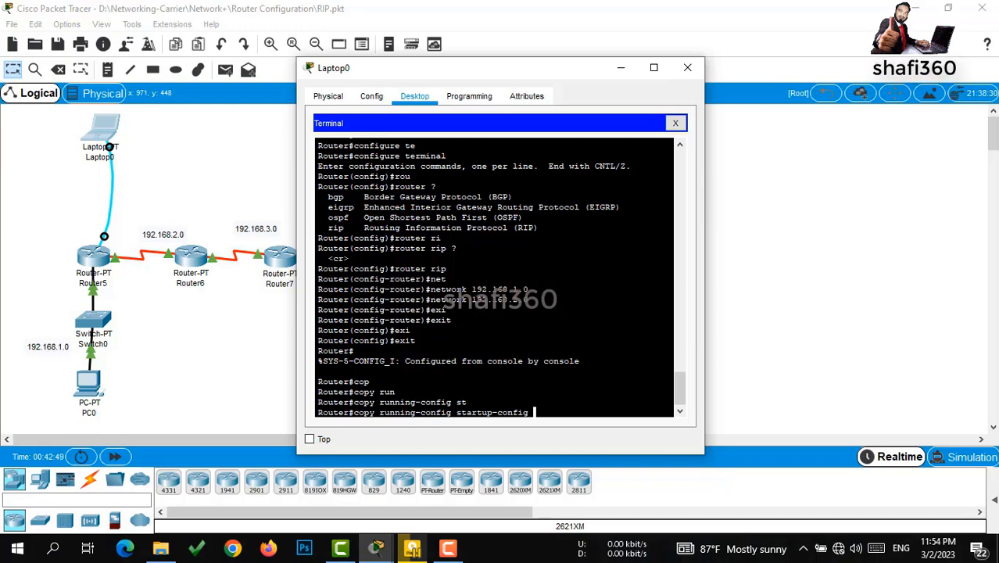
key("Return")
key("Return")
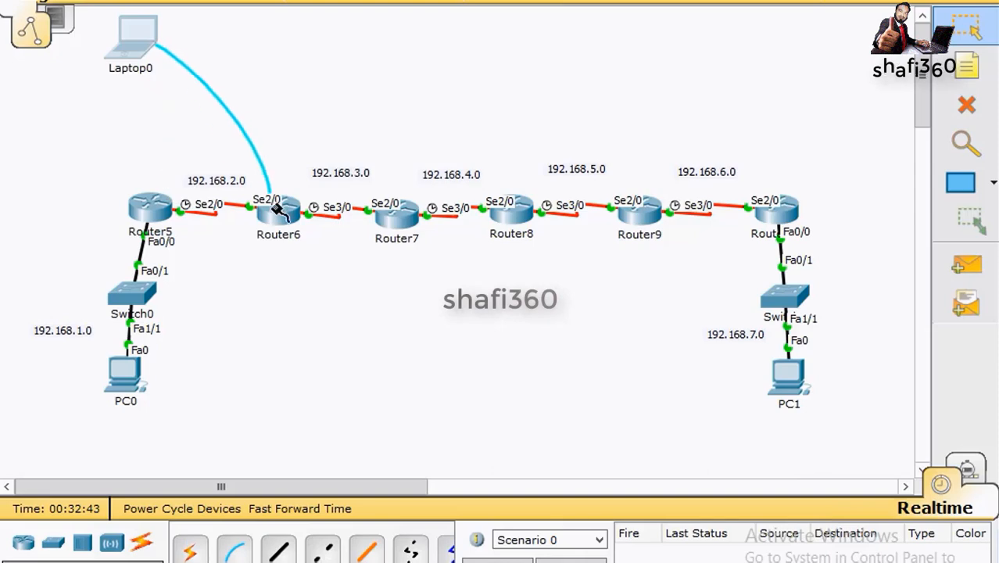
Step: Attach Laptop0's console cable to Router6's Console port and open a terminal session with the default port settings
left_click(276, 206)
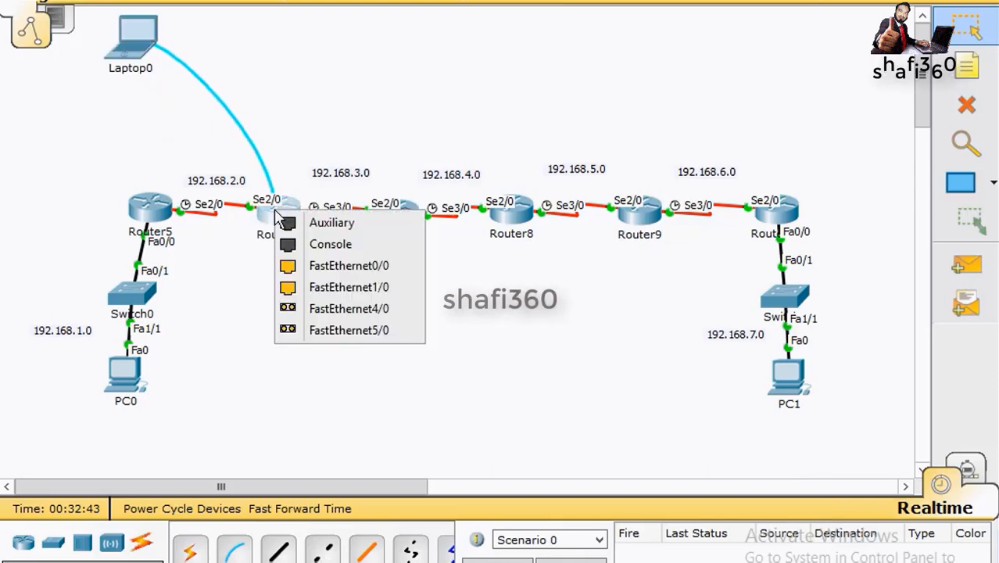
left_click(314, 249)
left_click(144, 47)
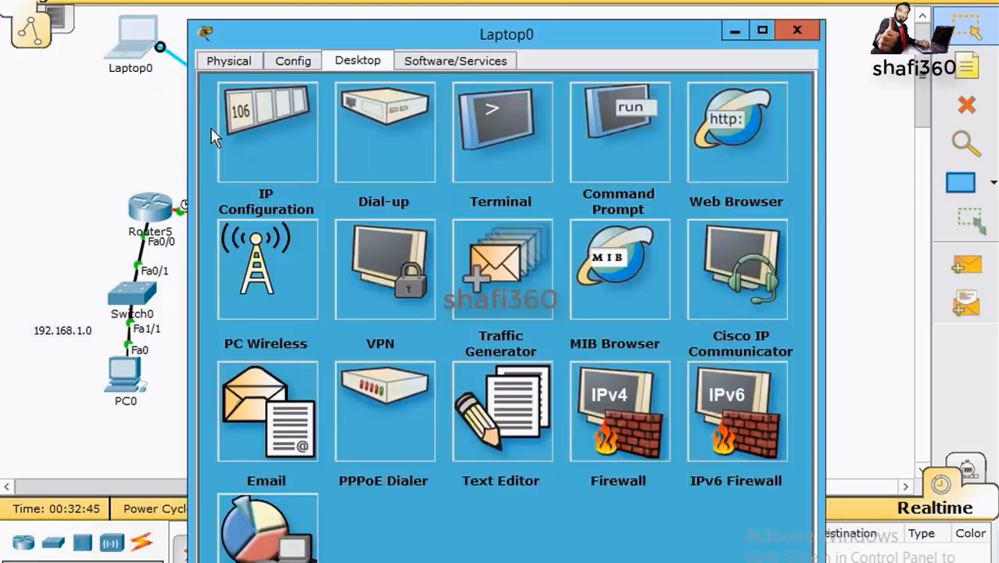
left_click(533, 128)
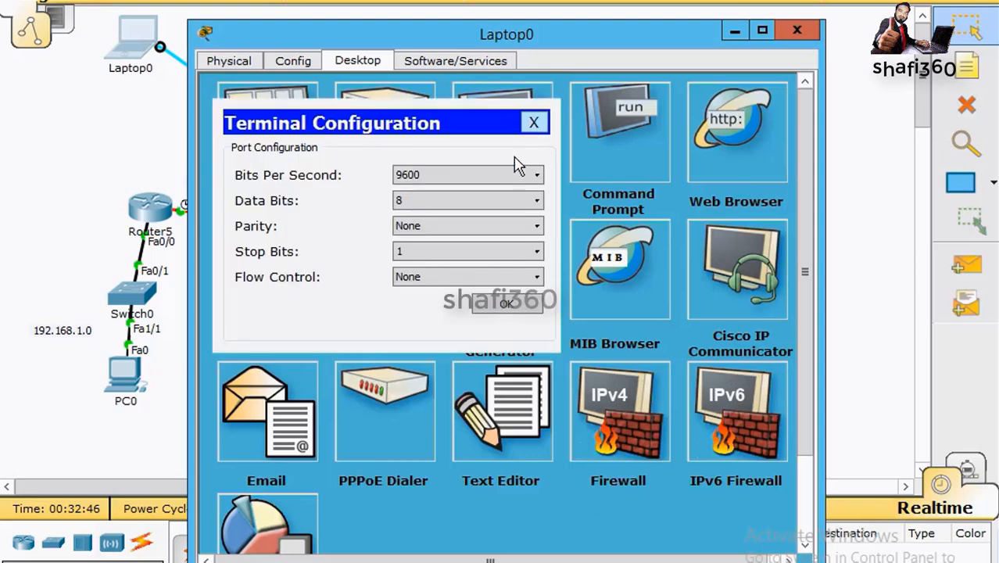
left_click(502, 304)
key("Return")
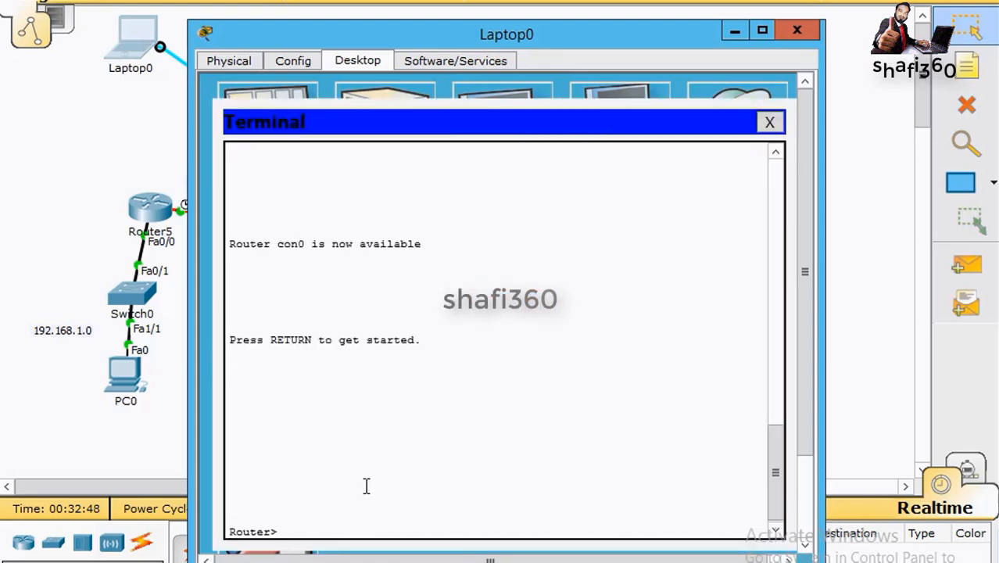
Step: Enter privileged mode on Router6 and switch to global configuration mode with config t
type("en")
key("Return")
type("configu")
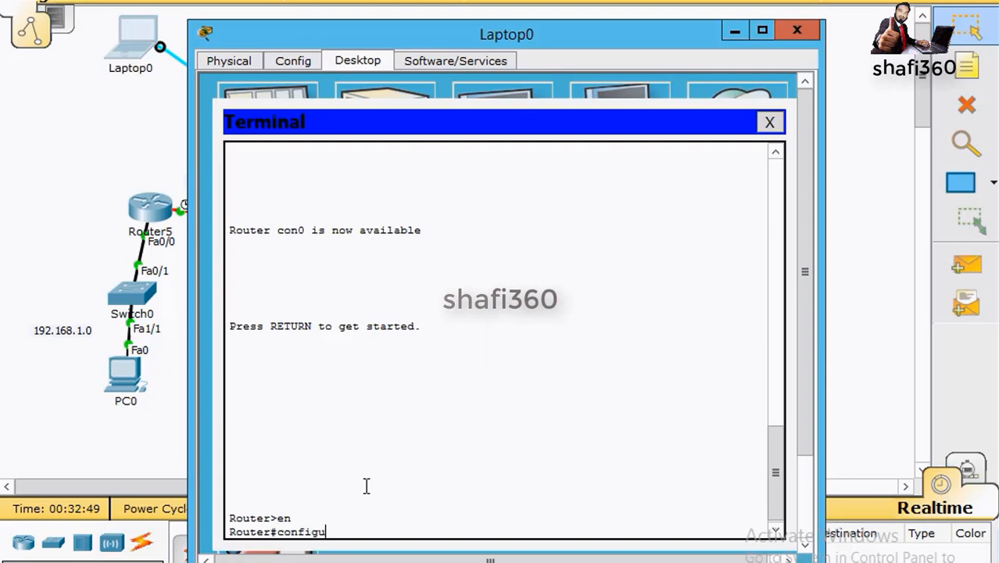
key("BackSpace")
type("t")
key("Return")
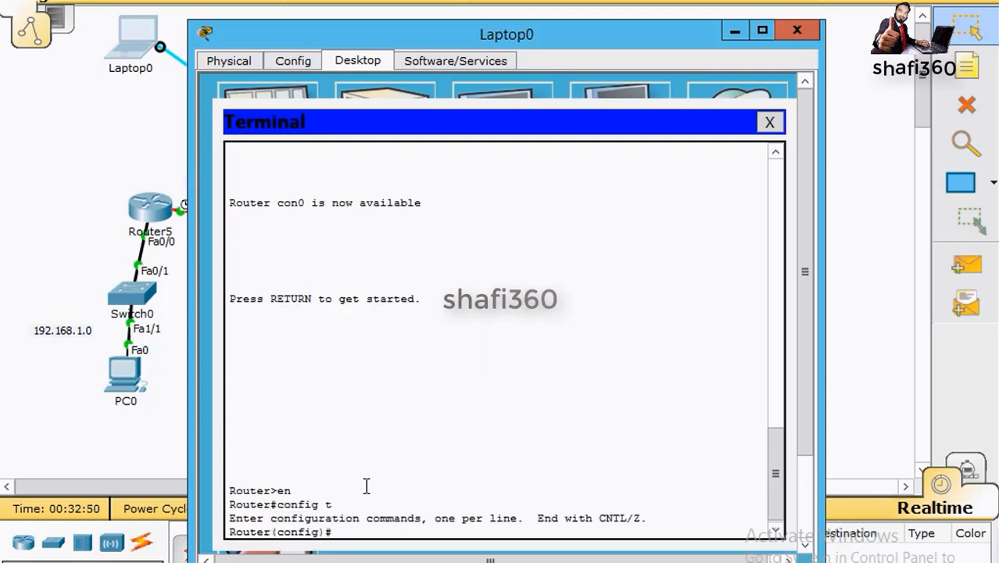
Step: Enter RIP configuration mode on Router6 with router rip
type("rou")
key("Tab")
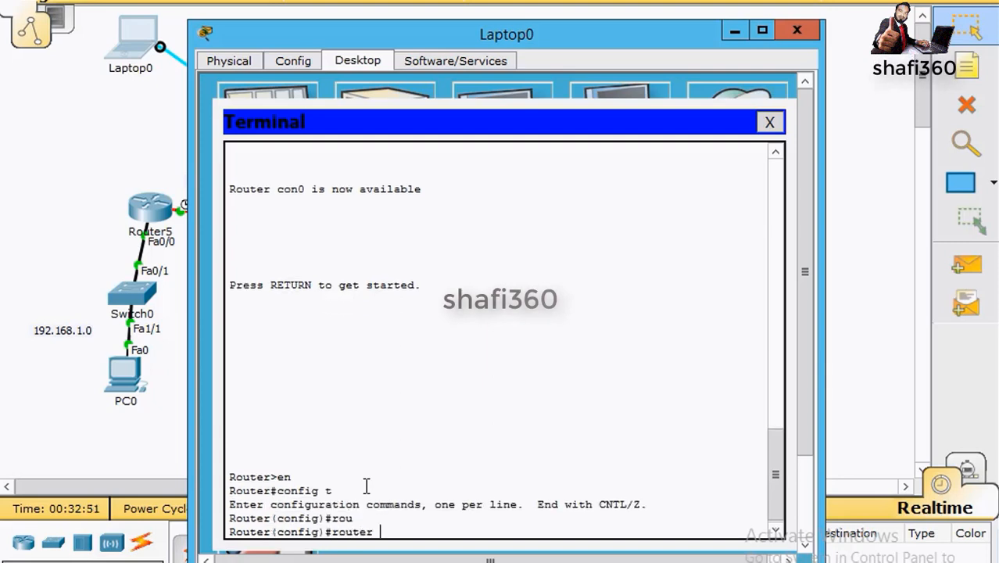
type("ri")
key("Tab")
key("Return")
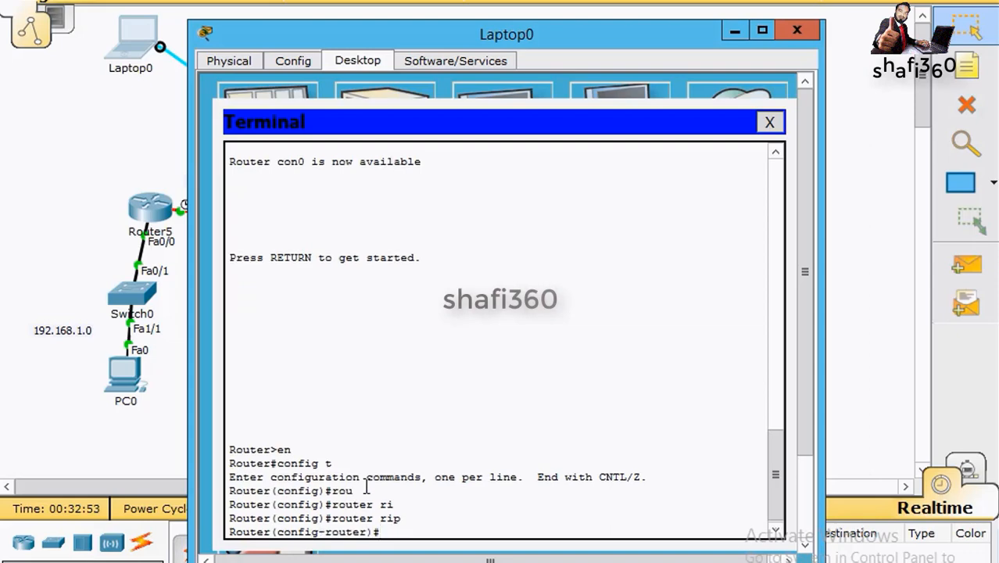
Step: Add network 192.168.2.0 to Router6's RIP configuration
type("ne")
key("Tab")
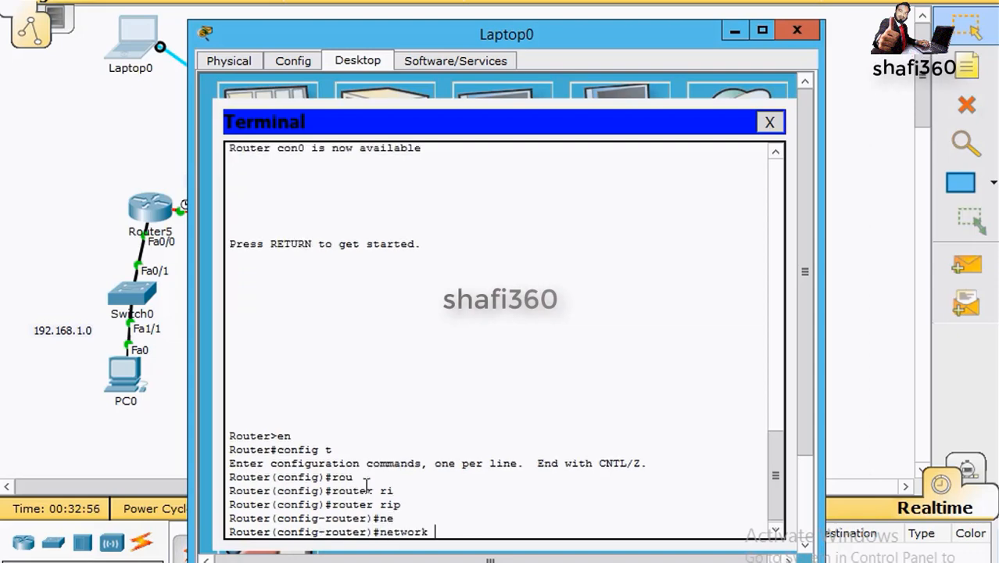
type("192.168.2.0")
key("Return")
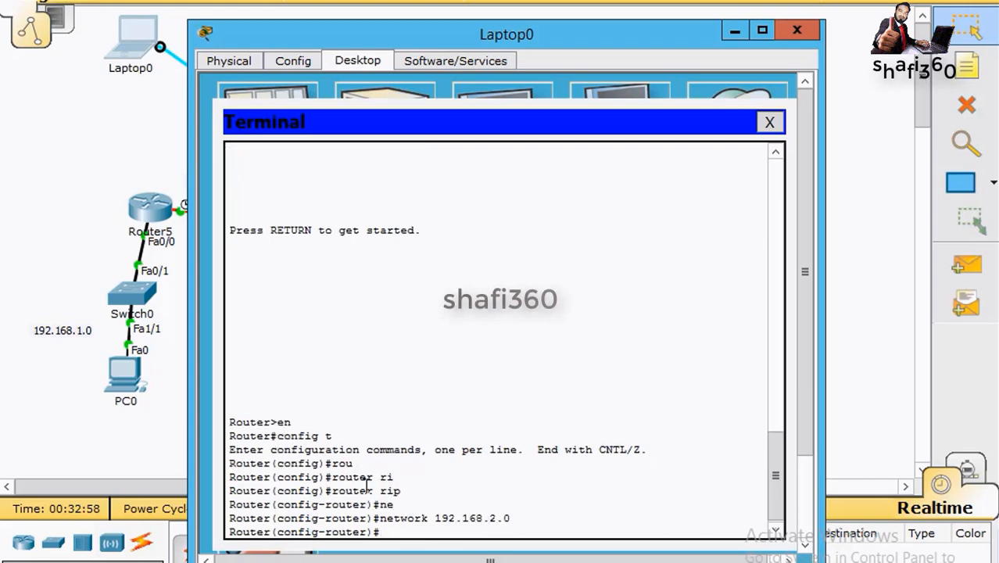
Step: Add network 192.168.3.0 to Router6's RIP configuration by recalling and editing the previous network command
key("Up")
key("Left")
key("Left")
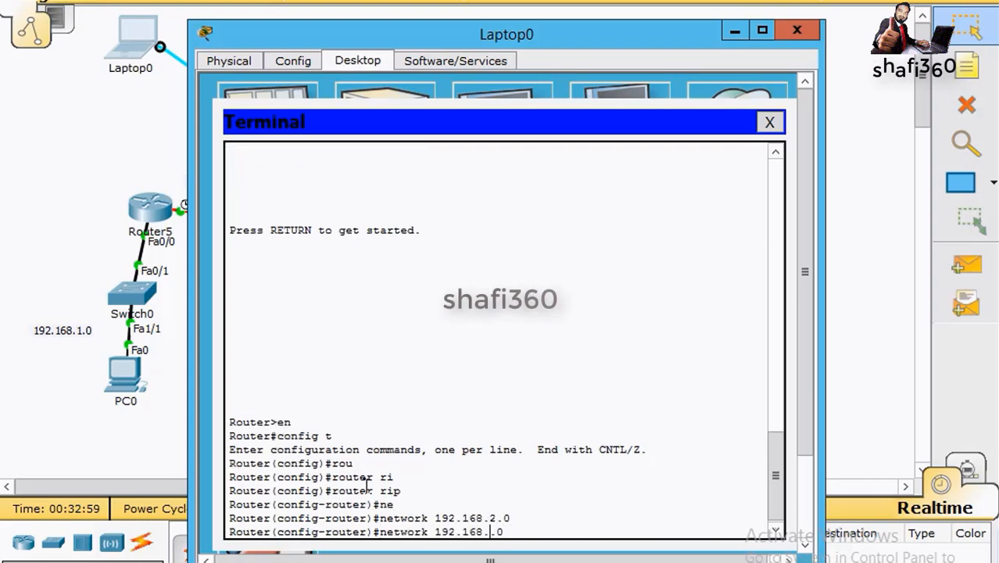
key("BackSpace")
type("3")
key("Return")
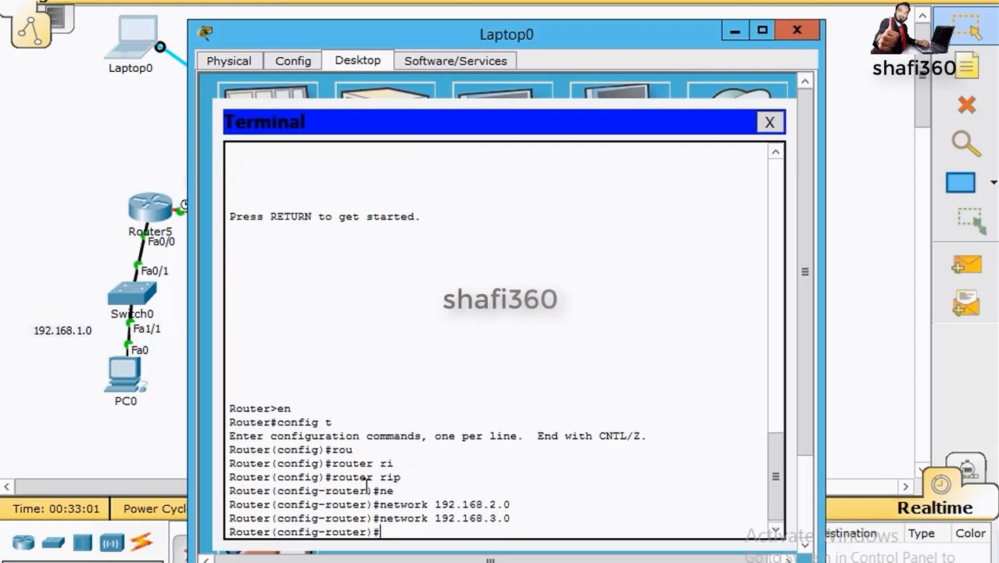
Step: Exit RIP and global configuration modes on Router6 back to the privileged prompt
type("exit")
key("Return")
type("exit")
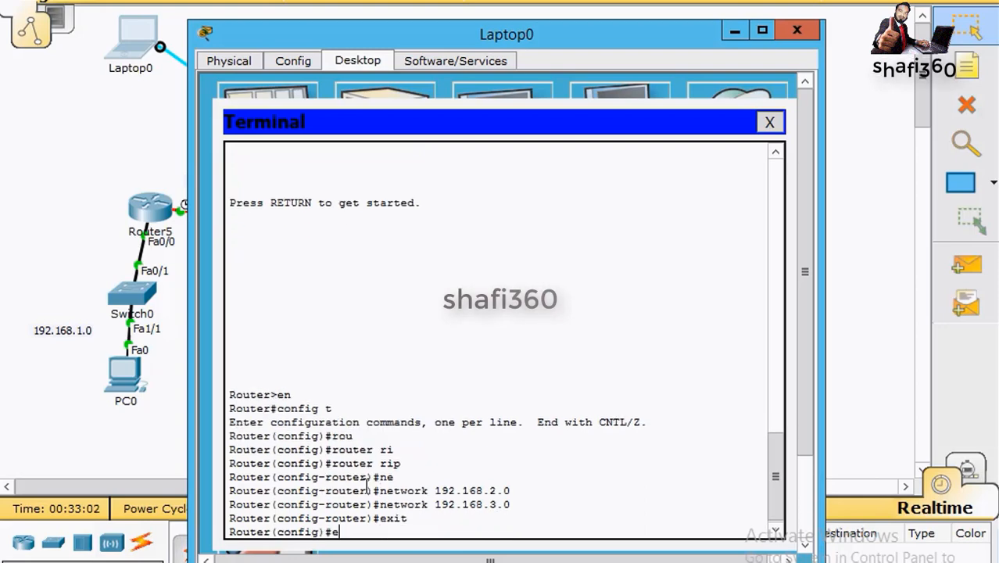
key("Return")
key("Return")
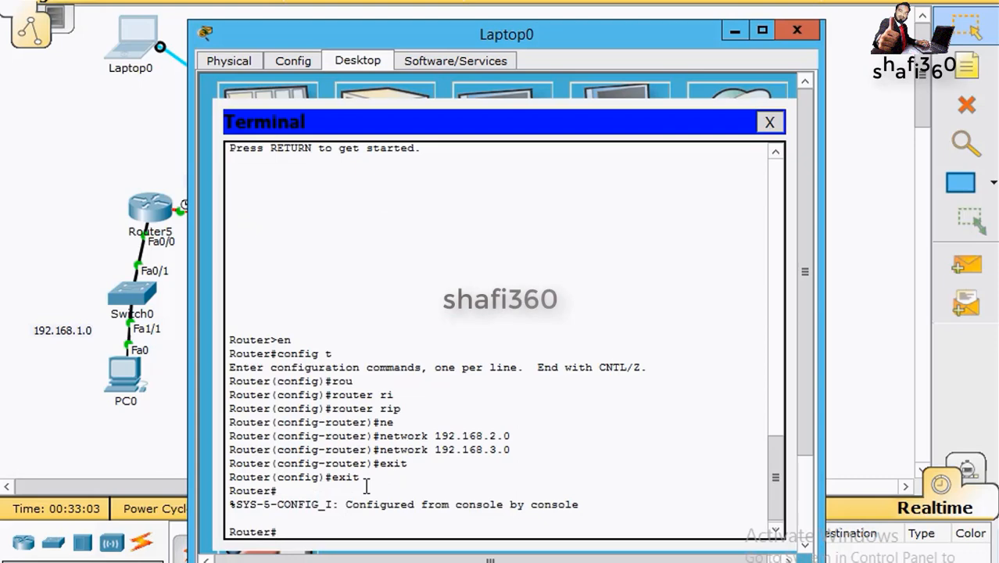
Step: Save Router6's configuration with copy run start, accept the default filename, and close the terminal and the Laptop0 window
type("copy")
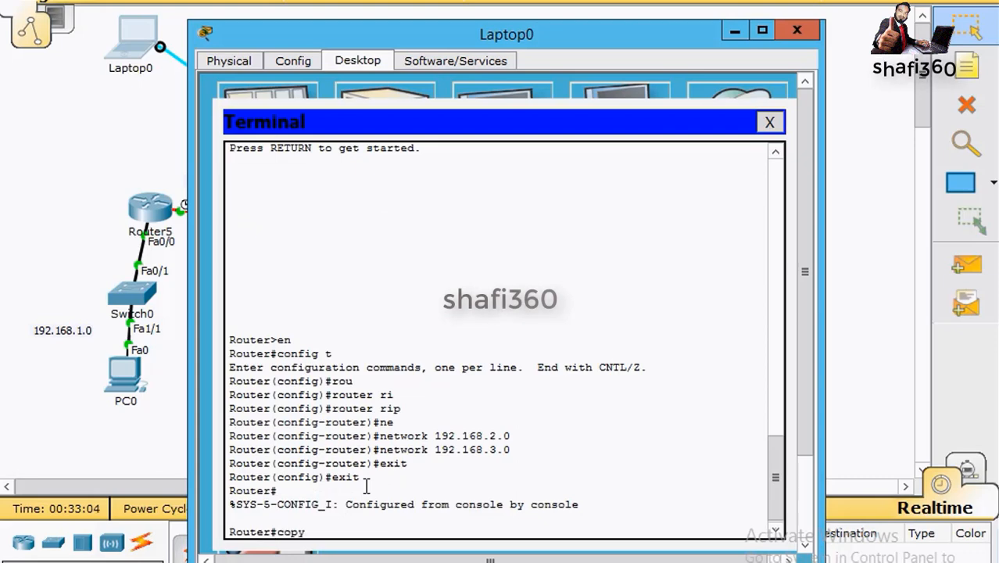
type(" run start")
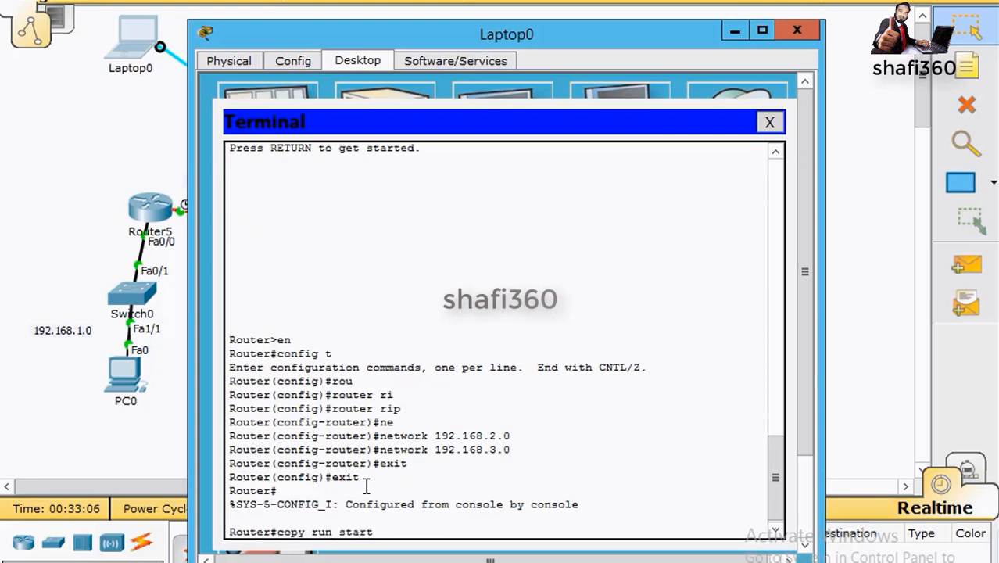
key("Return")
key("Return")
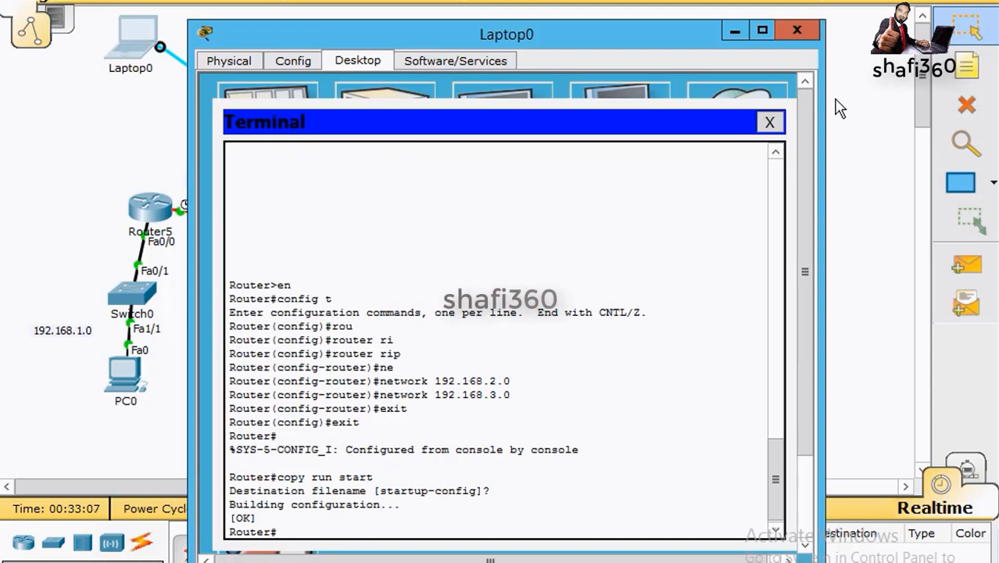
left_click(770, 123)
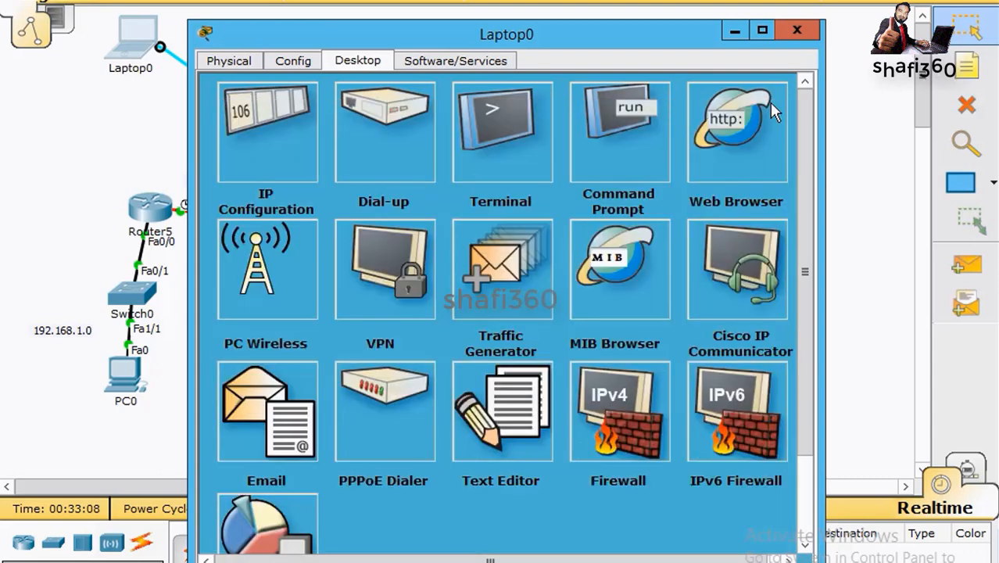
left_click(797, 29)
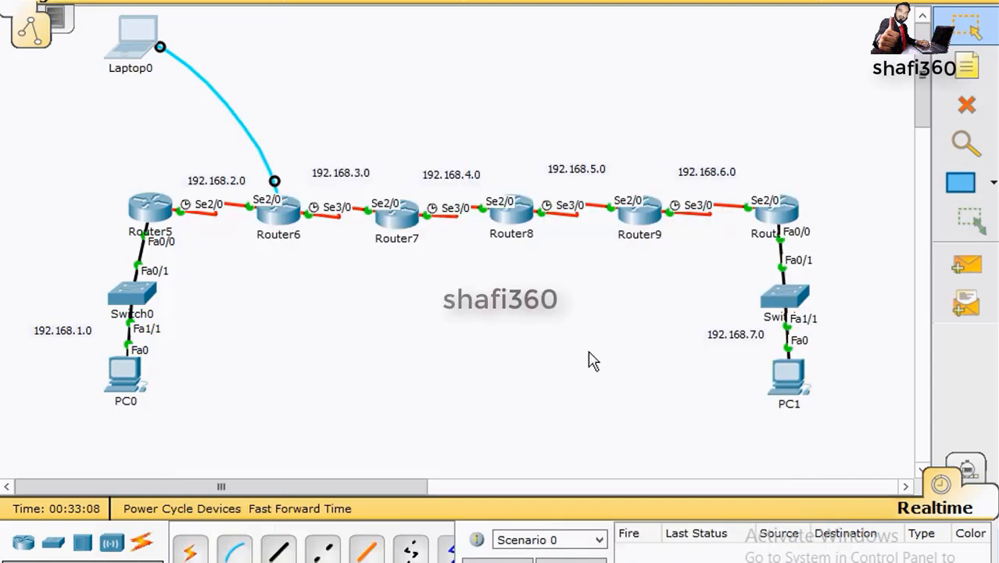
Step: Connect Laptop0's console cable to Router7 and open a terminal session with the default port settings
left_click(393, 212)
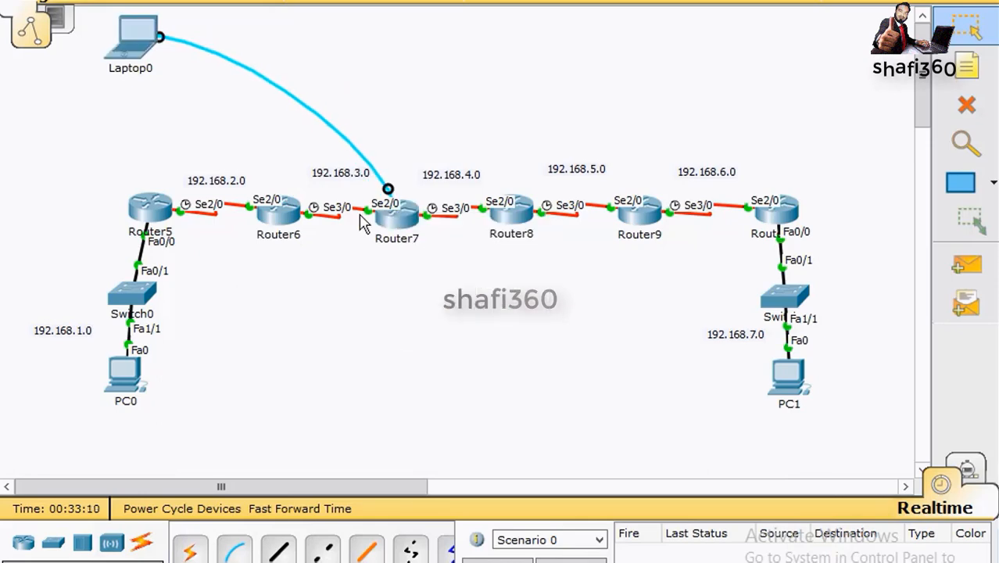
left_click(129, 35)
left_click(488, 124)
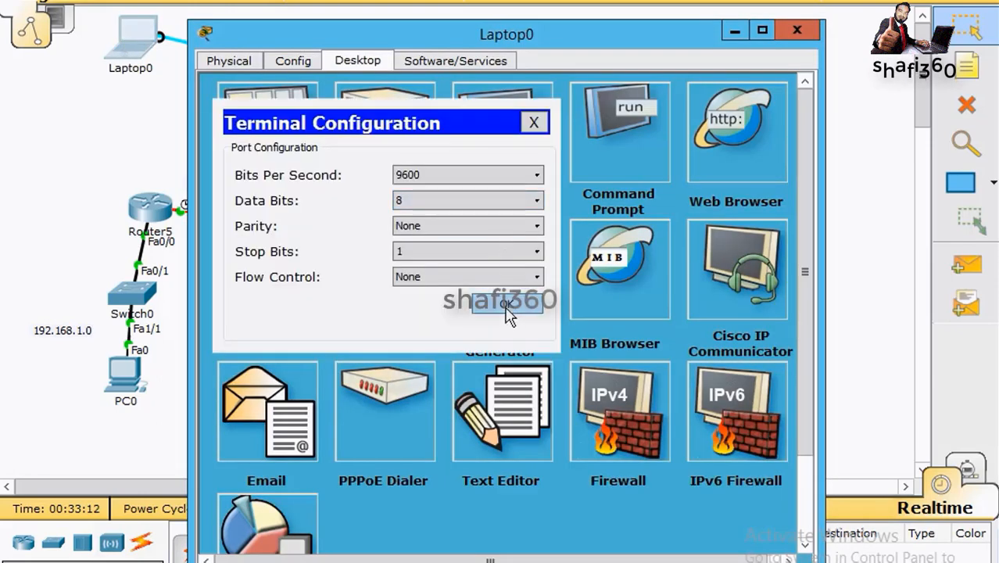
left_click(508, 309)
key("Return")
Step: Enter privileged mode on Router7 and switch to global configuration mode with config t
type("en")
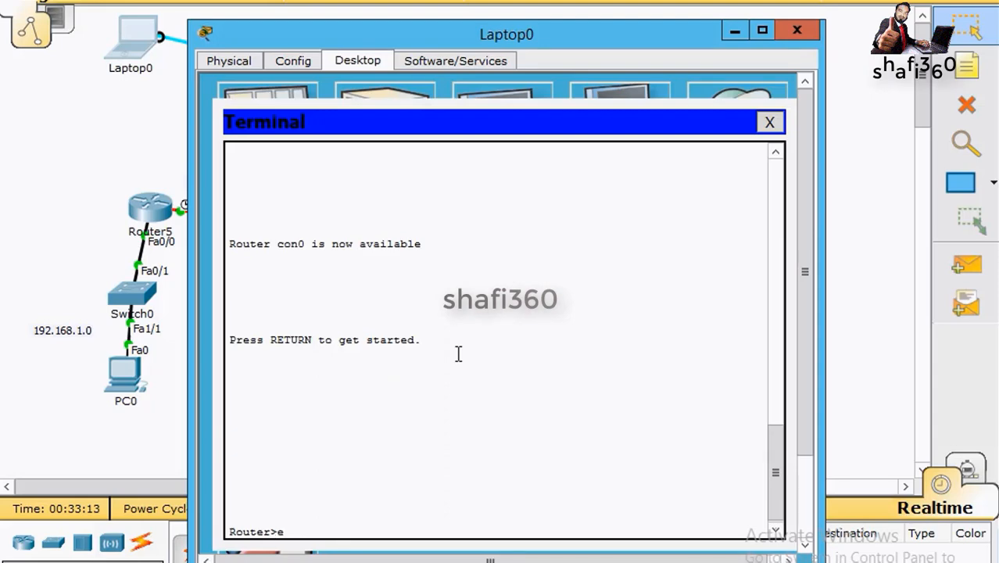
key("Return")
type("config t")
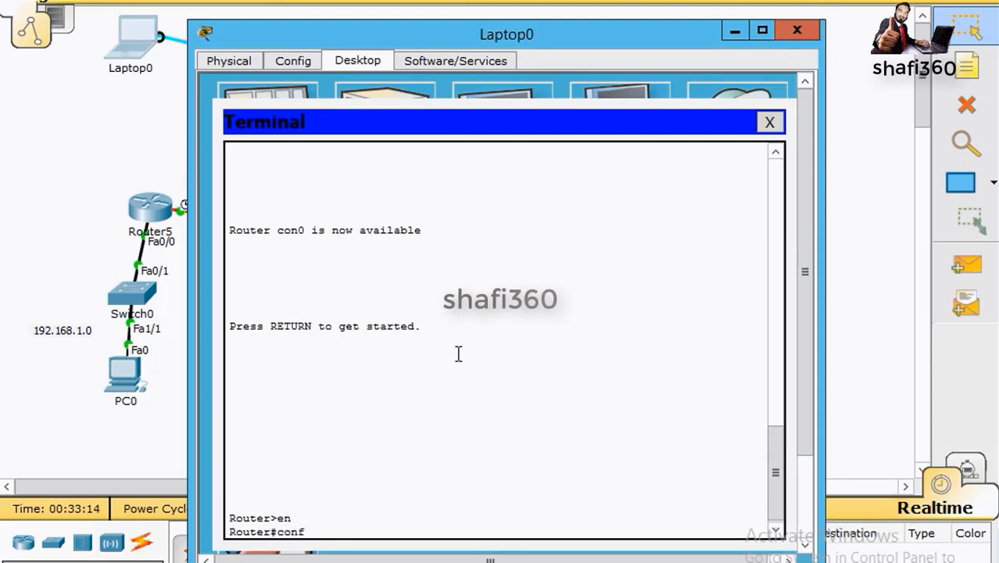
key("Return")
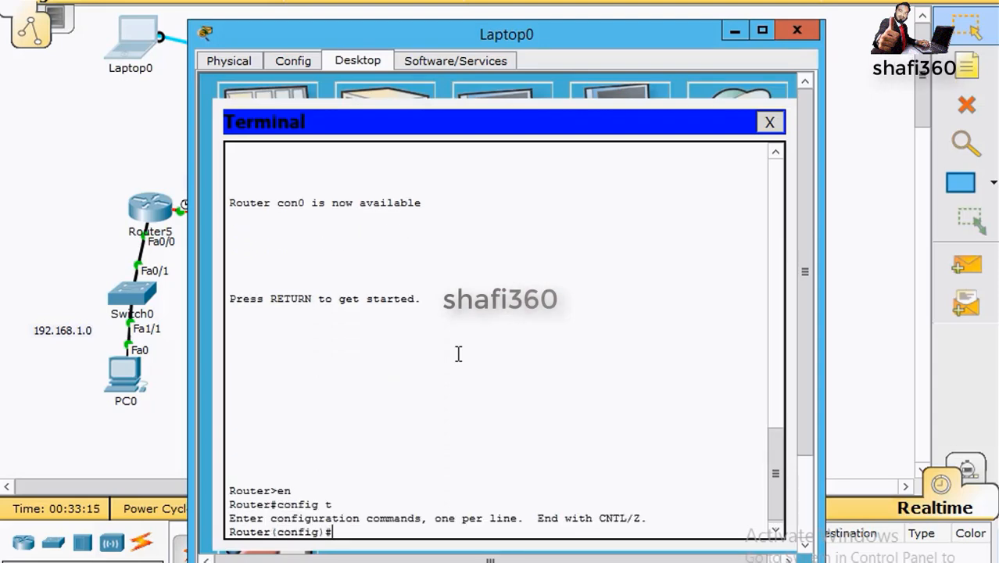
Step: Enter RIP configuration mode on Router7 with router rip
type("r")
key("Tab")
type("ou")
key("Tab")
type("ter r")
key("Tab")
type("ip")
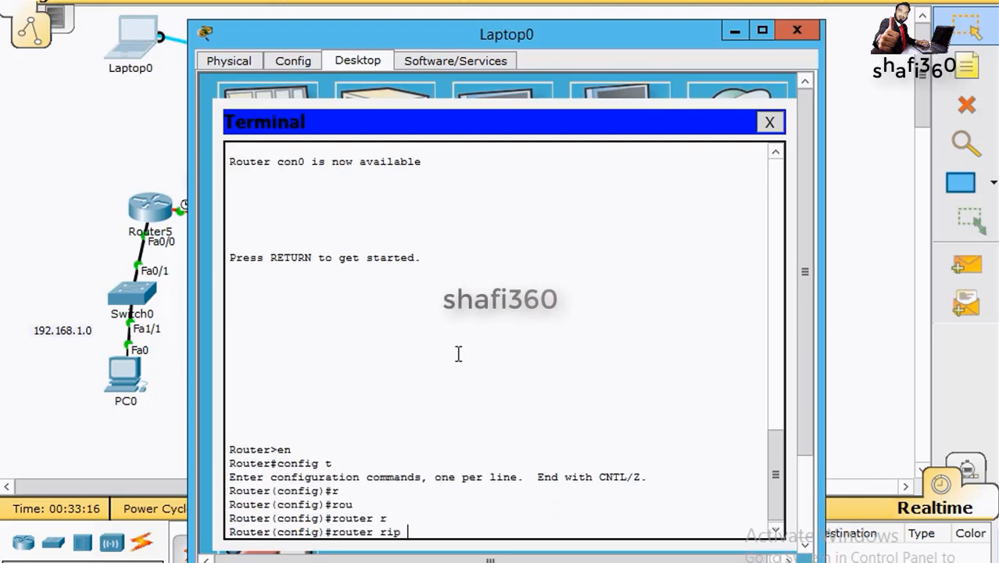
key("Return")
Step: Add network 192.168.3.0 to Router7's RIP configuration
type("ne")
key("Tab")
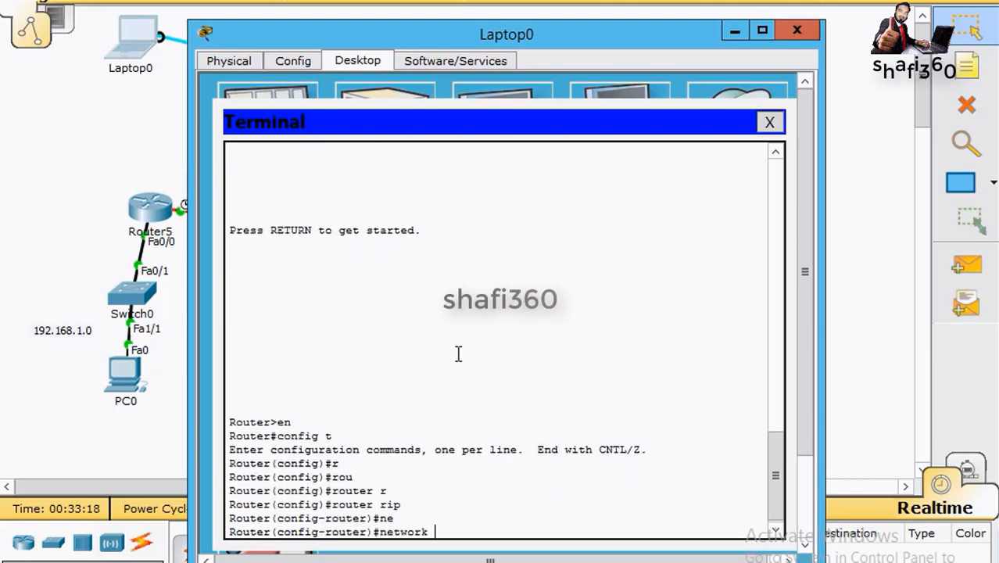
type("192.168.")
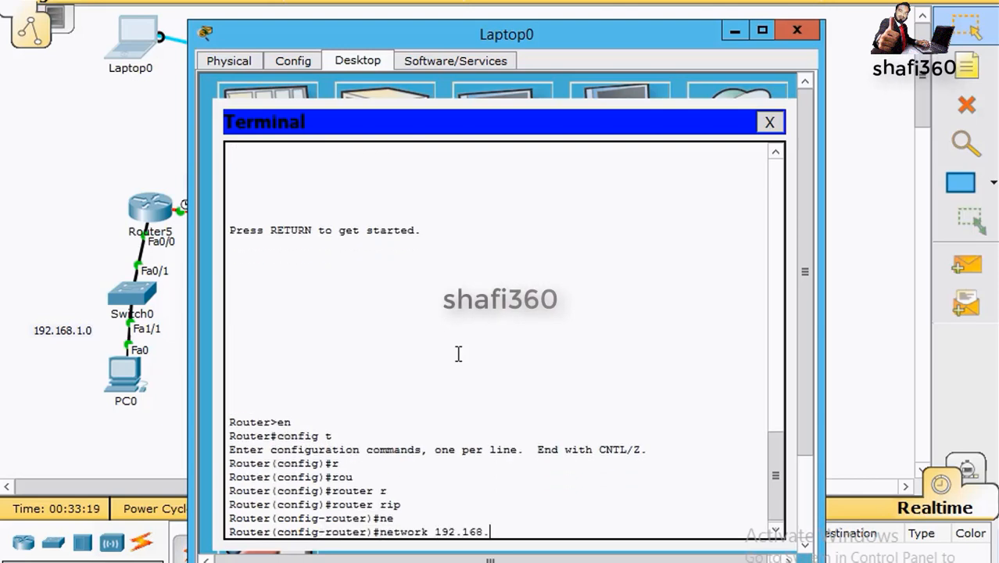
type("3.0")
key("Return")
Step: Add network 192.168.4.0 to Router7's RIP configuration by recalling and editing the previous network command
key("Up")
key("Left")
key("Left")
key("BackSpace")
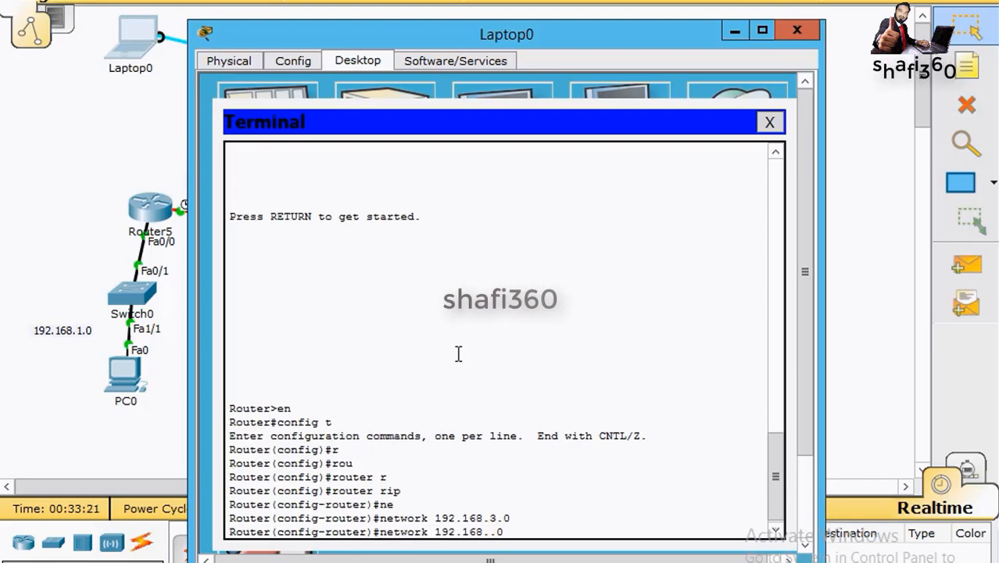
type("4")
key("Return")
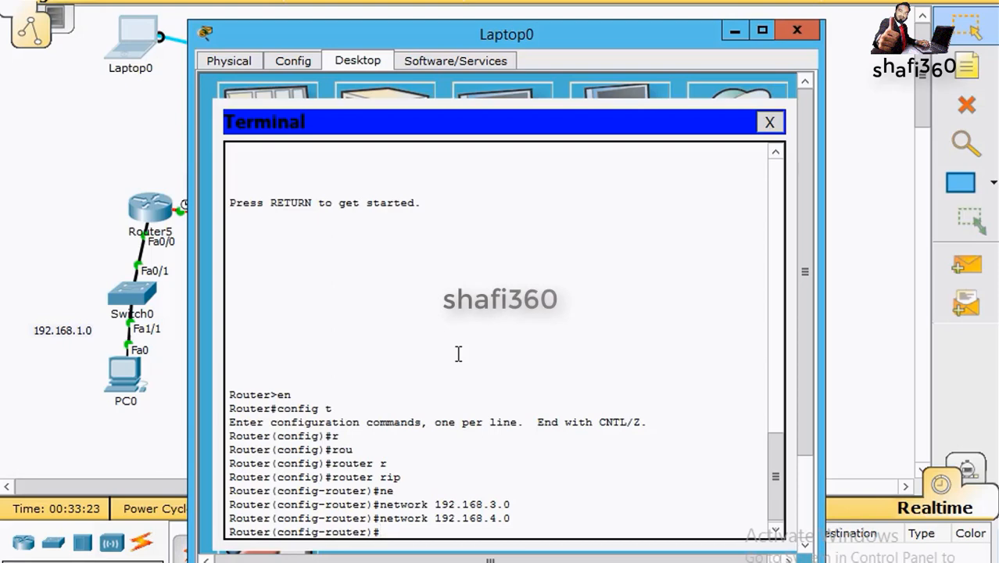
Step: Exit RIP and global configuration modes on Router7 back to the privileged prompt
type("exit")
key("Return")
type("exit")
key("Return")
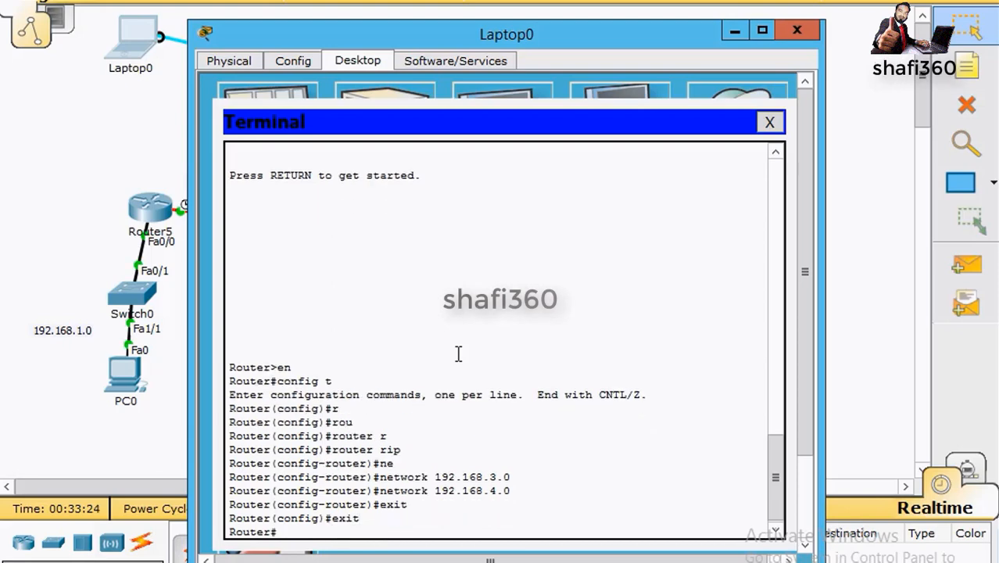
Step: Save Router7's running configuration to the startup configuration with copy run start, accepting the default destination filename
key("Return")
type("copo")
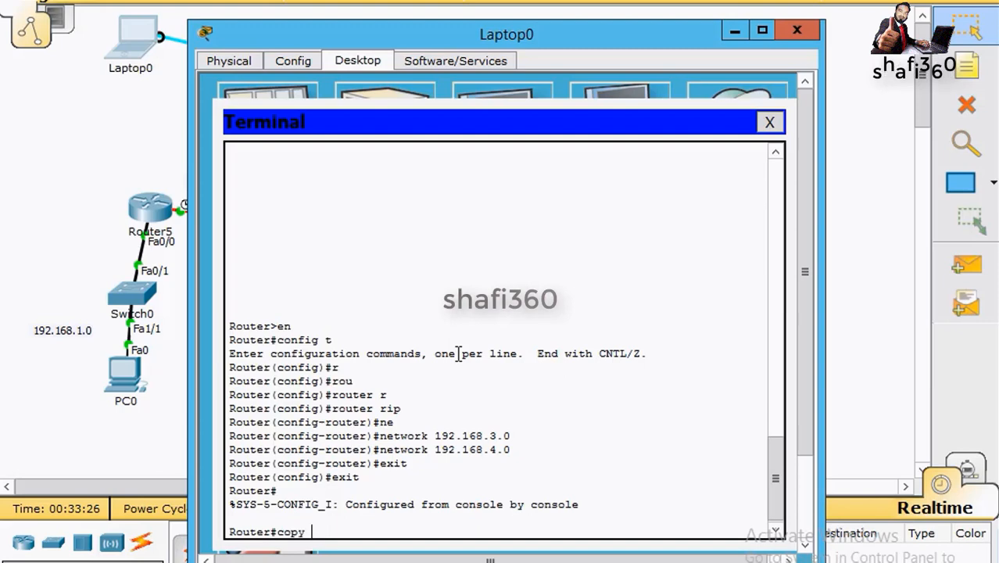
type(" rnun start")
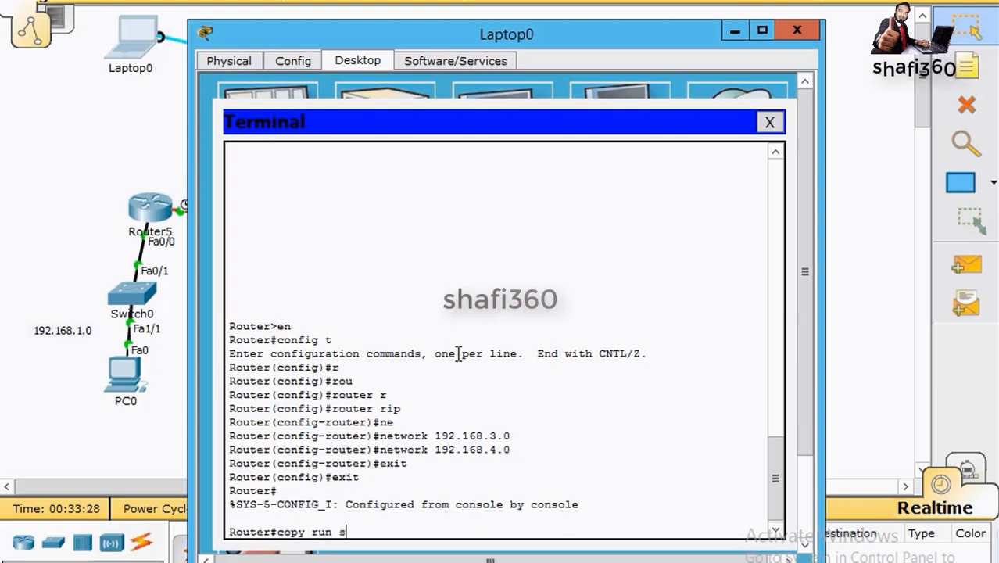
key("Return")
key("Return")
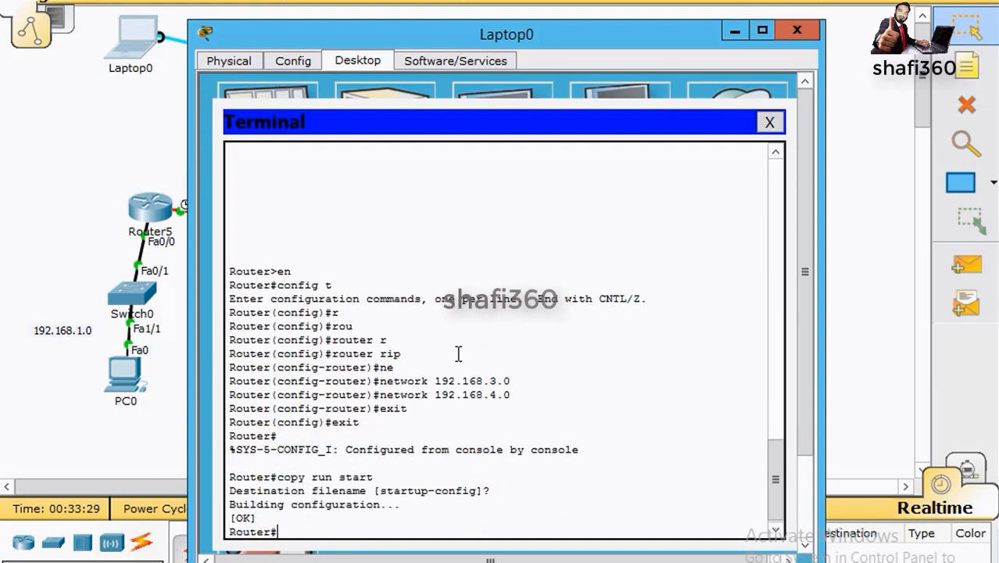
Step: Display Router7's routing table with show ip route and examine the RIP-learned and directly connected networks
type("show ip ")
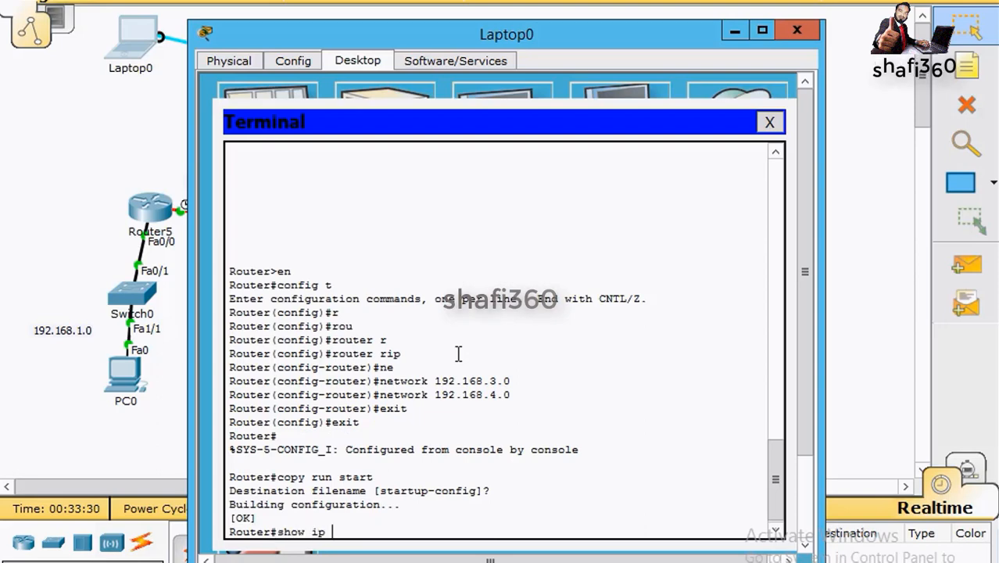
type("r")
key("Tab")
type("ou")
key("Tab")
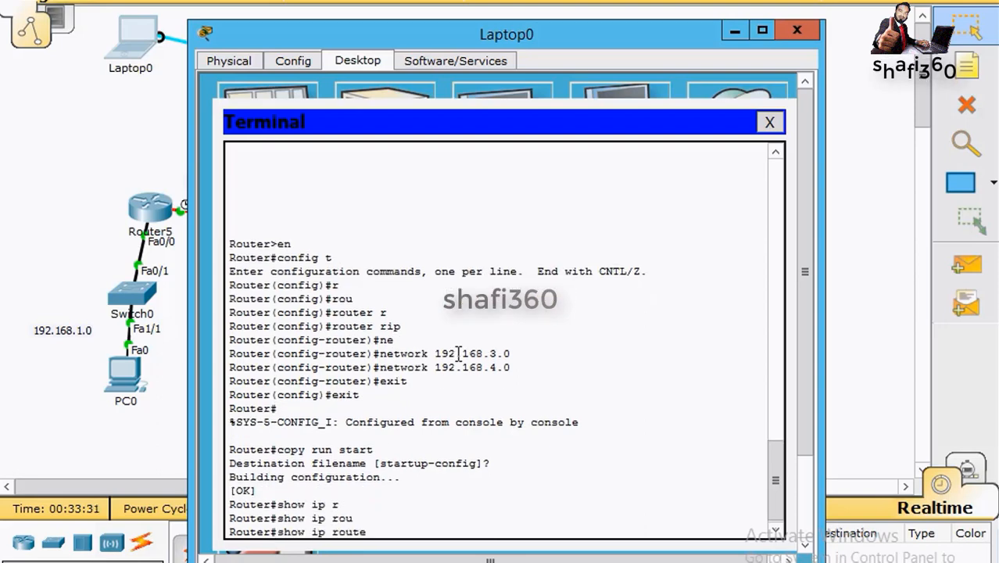
key("Return")
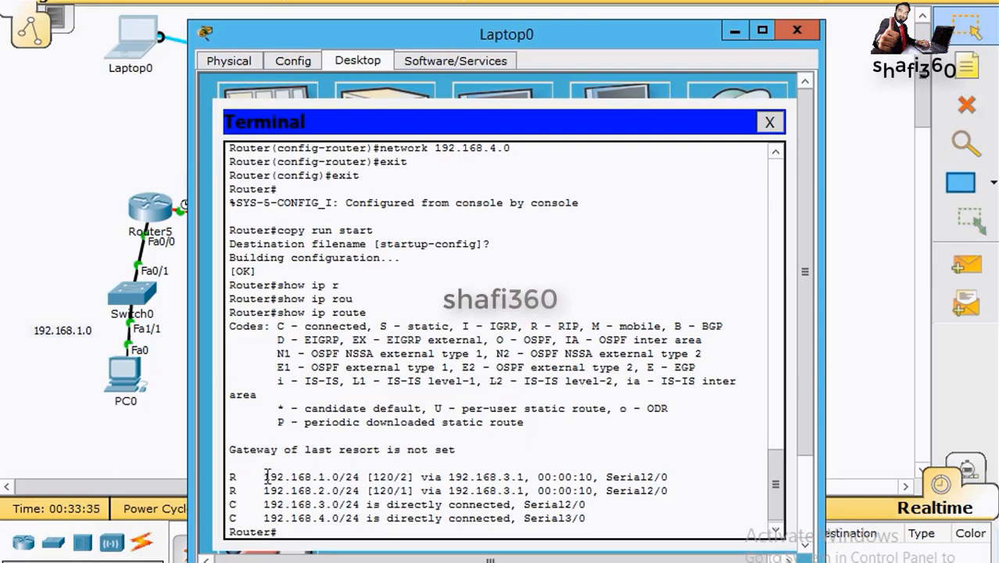
left_click_drag(258, 476, 331, 475)
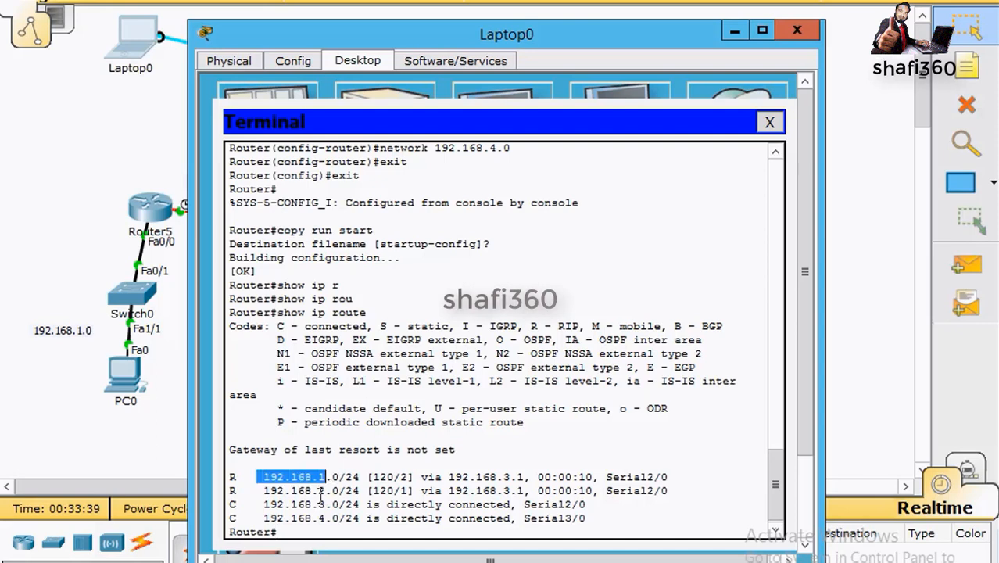
left_click_drag(271, 500, 328, 517)
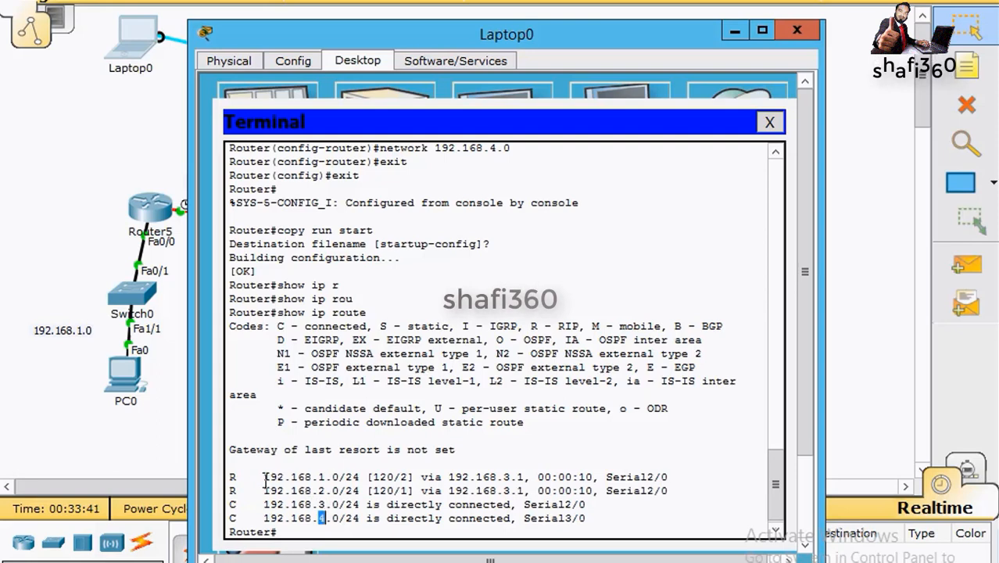
left_click_drag(264, 477, 339, 477)
left_click(233, 479)
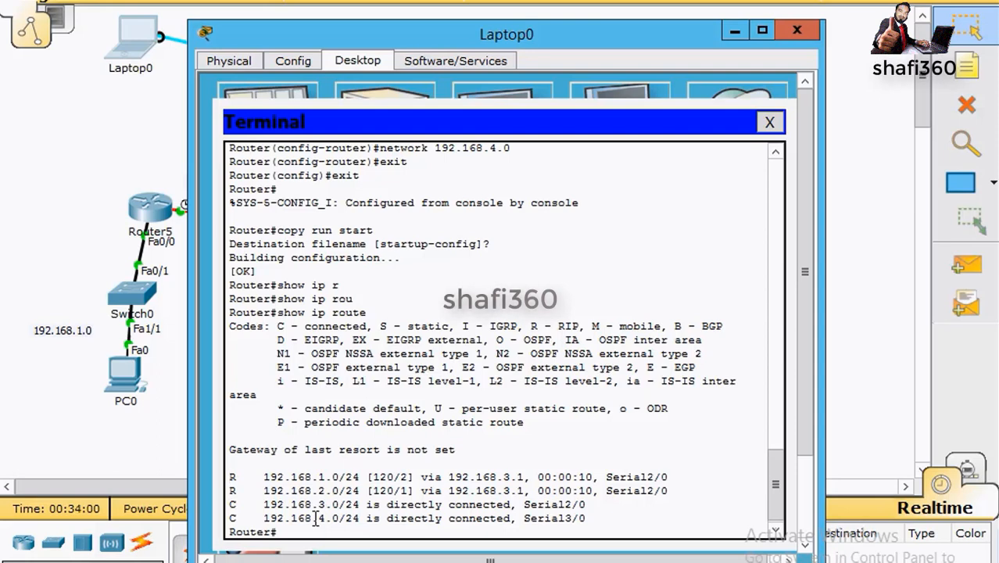
Step: Close Laptop0's terminal and window, and reconnect its console cable to Router8's Console port
left_click(771, 123)
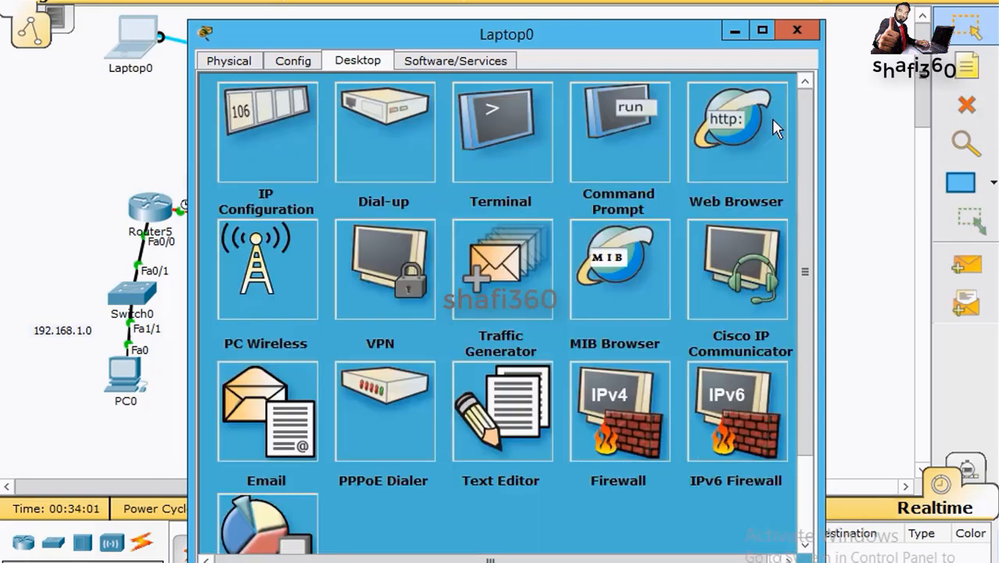
left_click(797, 29)
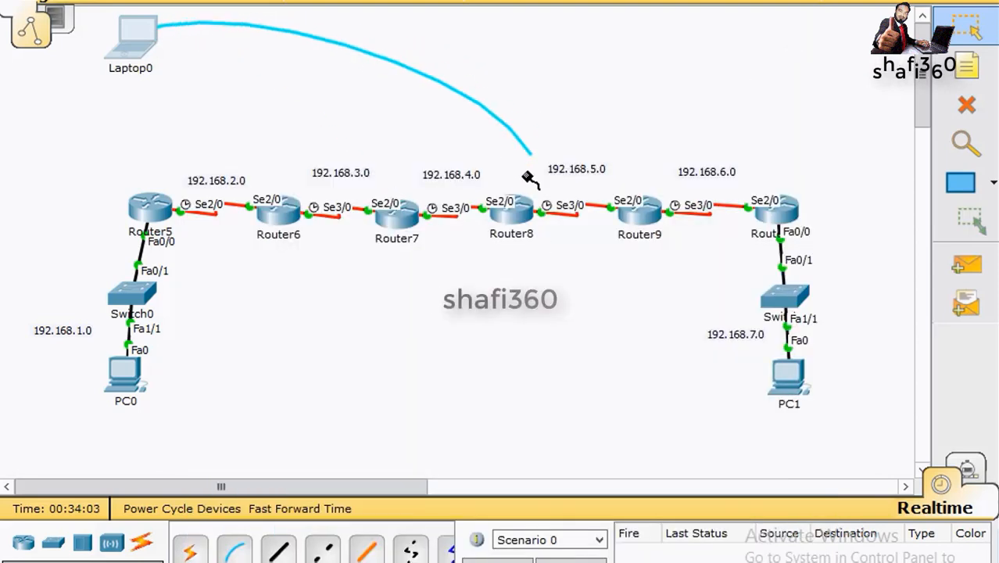
left_click(512, 222)
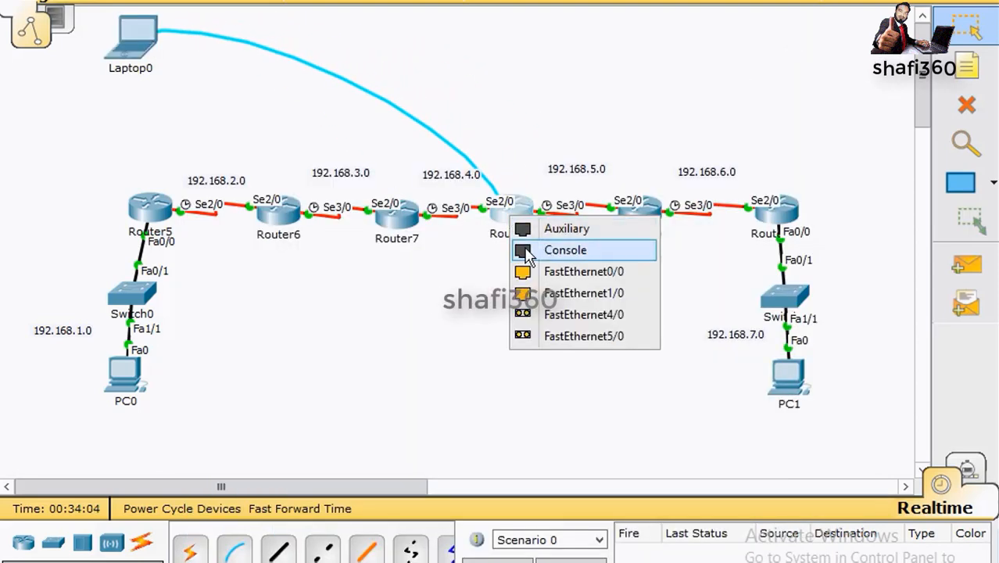
left_click(564, 249)
Step: Start a terminal session from Laptop0 to Router8 and enter global configuration mode with en and config t
left_click(146, 92)
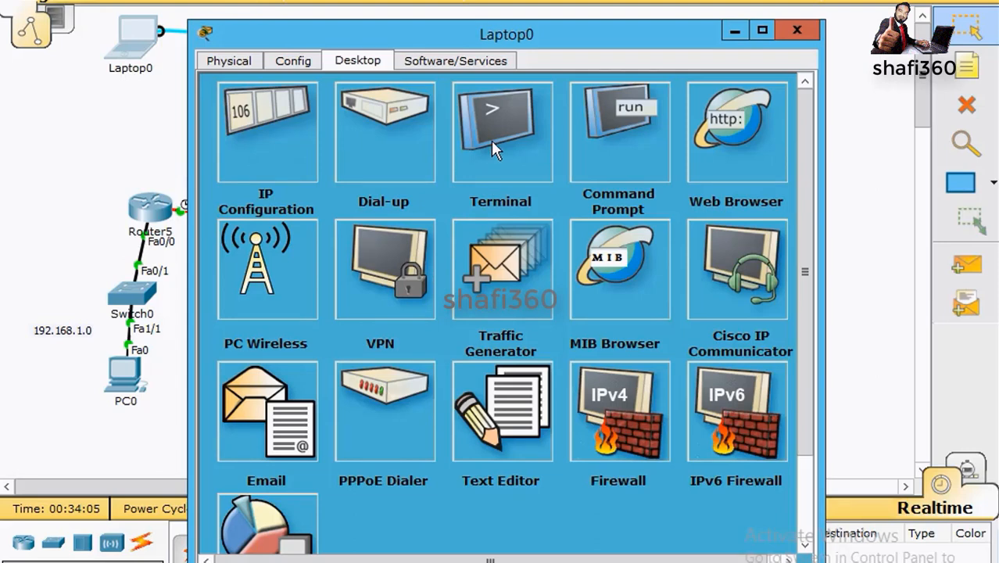
left_click(491, 140)
left_click(494, 310)
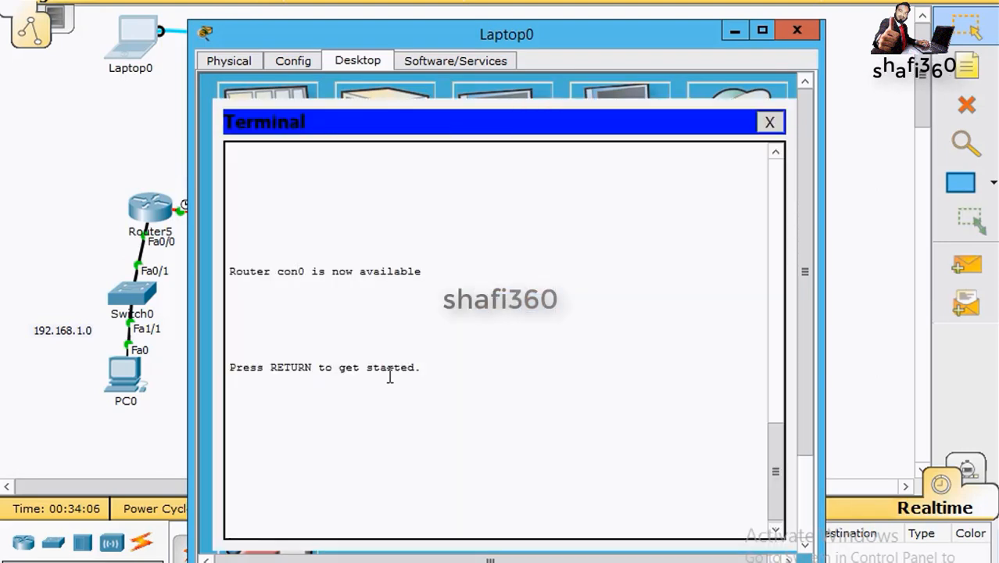
key("Return")
type("en")
key("Return")
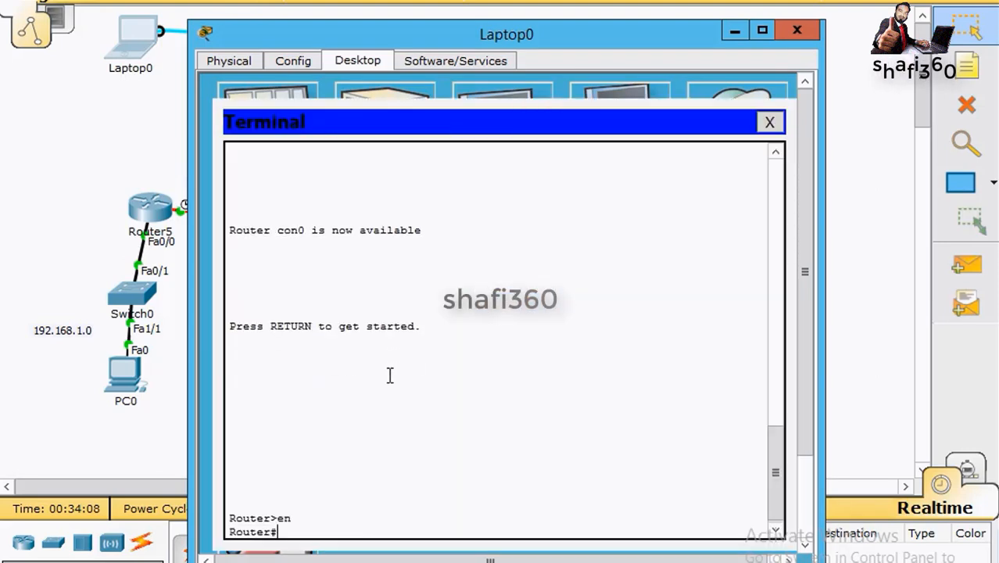
type("config")
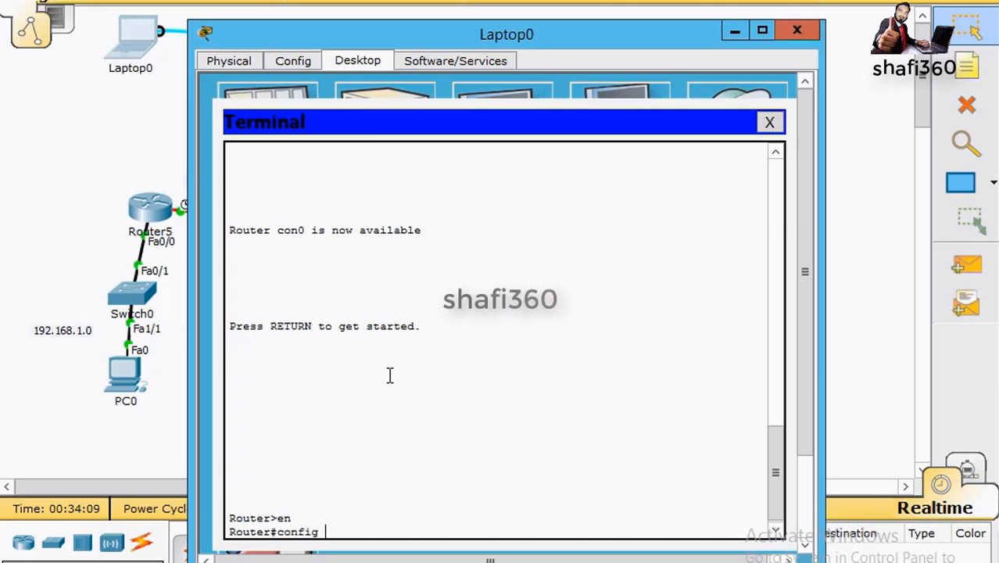
type(" t")
key("Return")
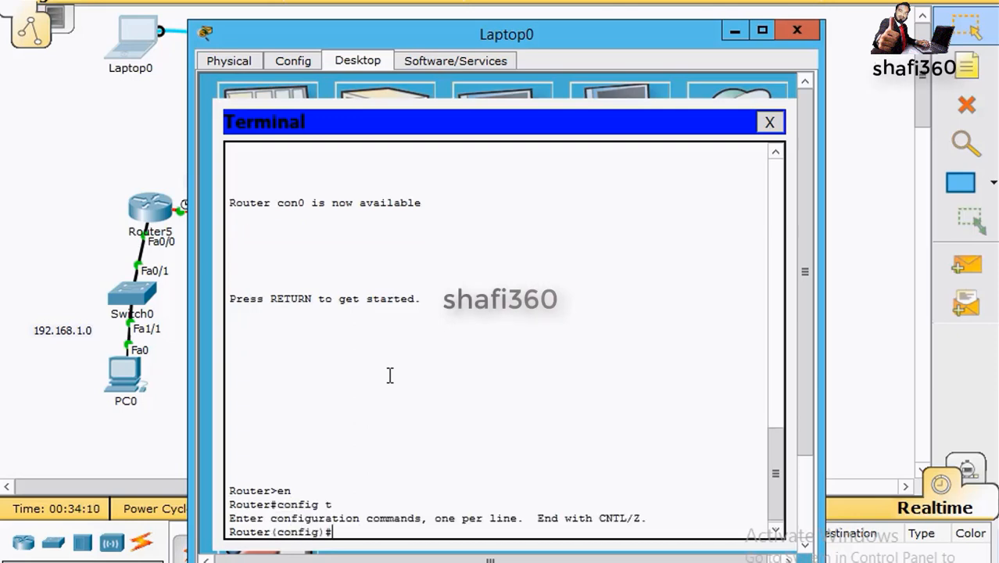
Step: Enter RIP configuration mode on Router8 with router rip
type("c")
key("BackSpace")
type("o")
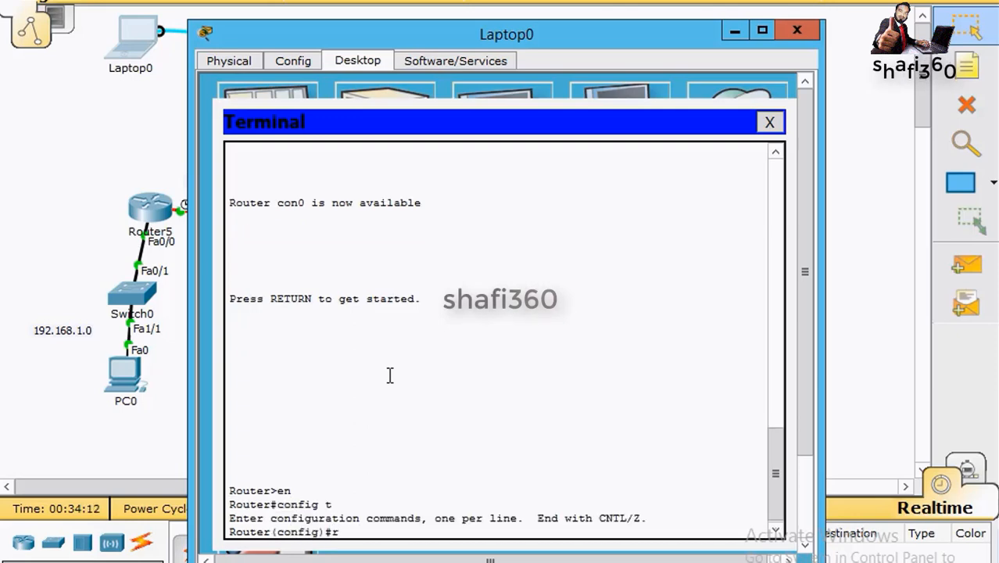
type("ou")
key("Tab")
type("r")
key("Tab")
key("Return")
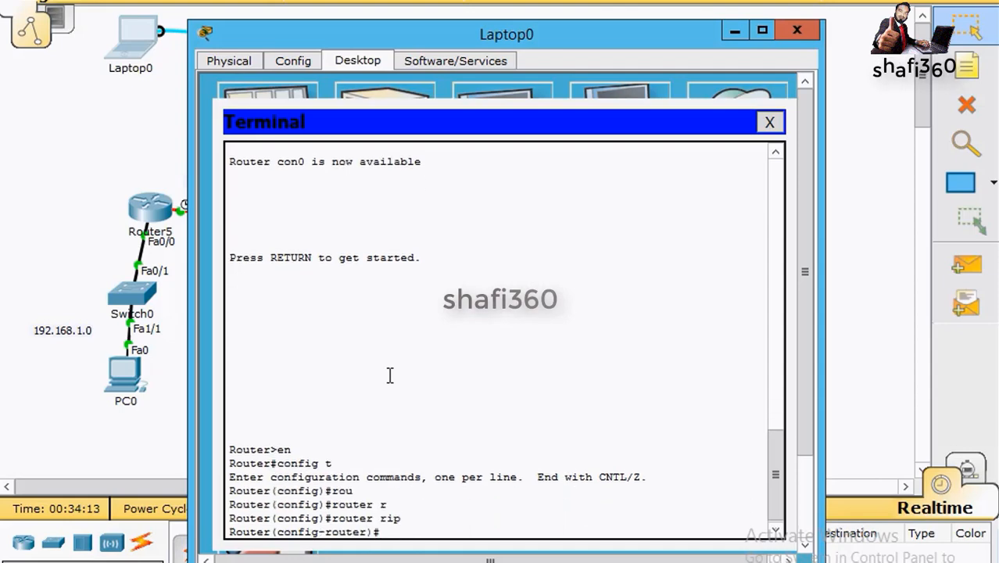
Step: Add network 192.168.4.0 to Router8's RIP configuration
type("netw")
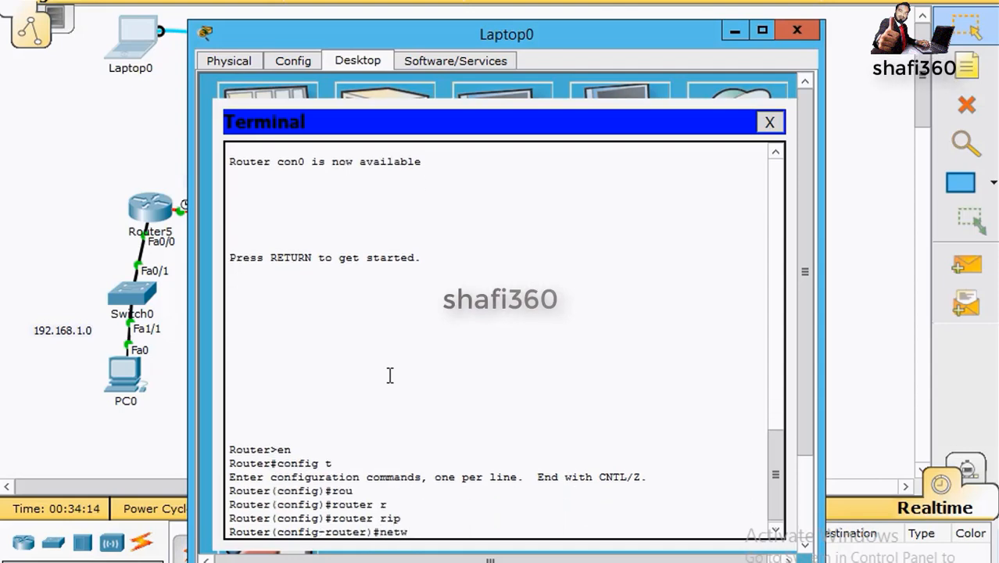
key("Tab")
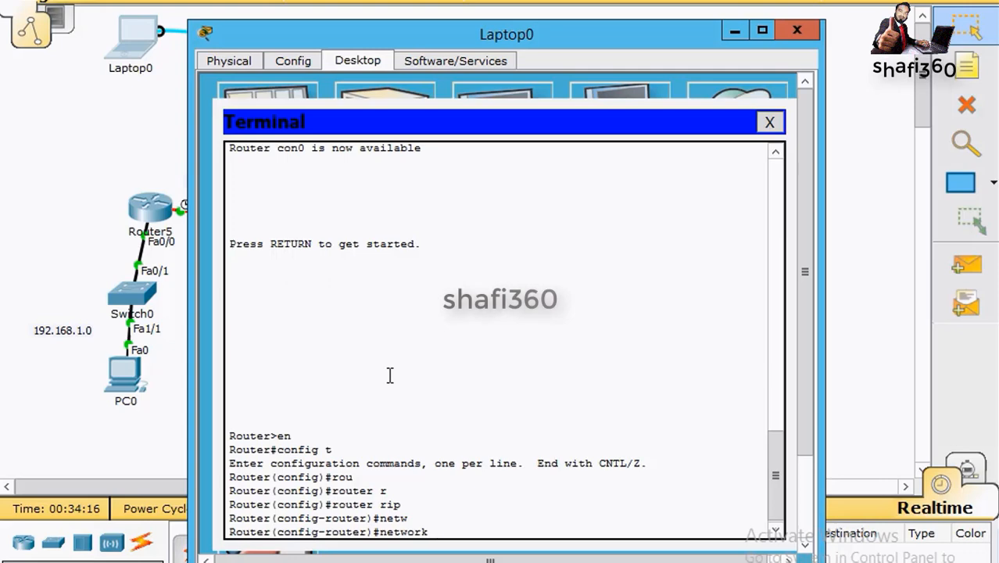
type("192.168.")
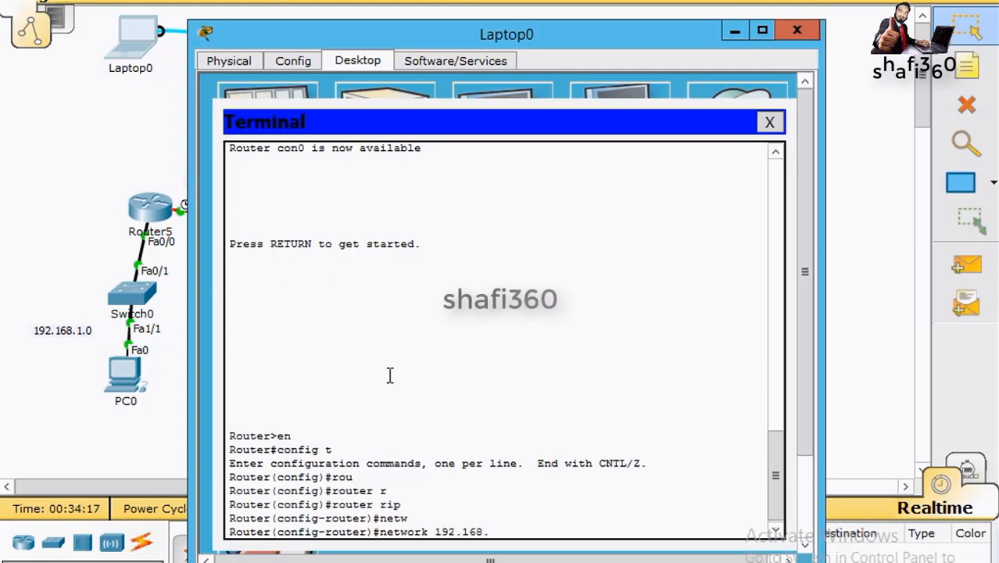
type("4.0")
key("Return")
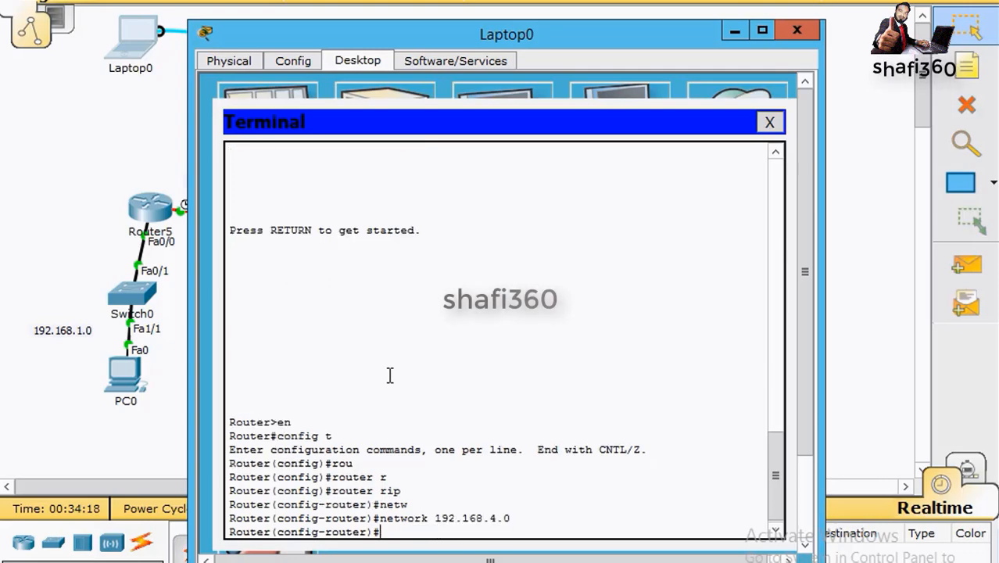
Step: Add network 192.168.5.0 to Router8's RIP configuration by recalling and editing the previous network command
key("Up")
key("Left")
key("Left")
key("BackSpace")
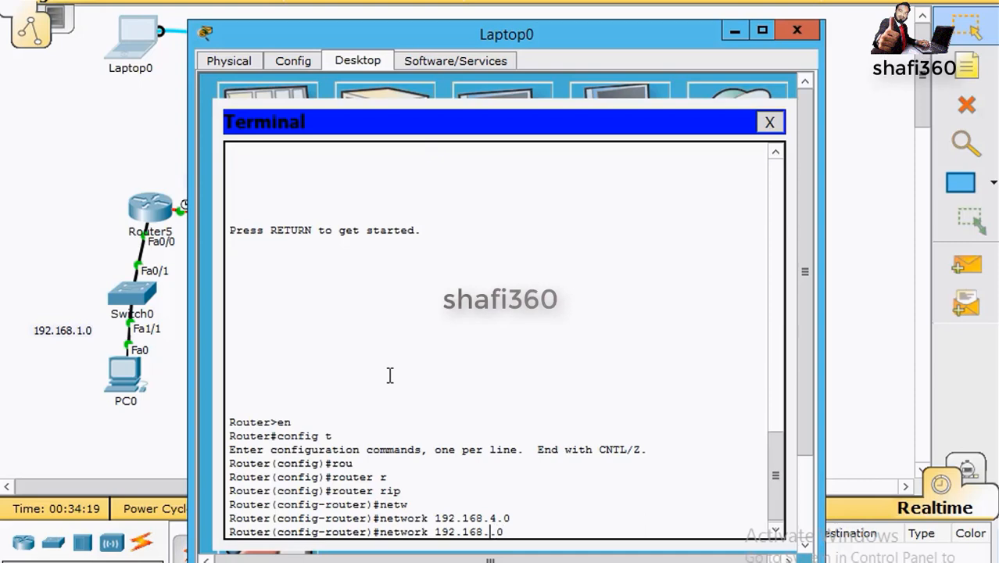
type("5")
key("Return")
Step: Exit RIP and global configuration modes on Router8 back to the privileged prompt
type("exit")
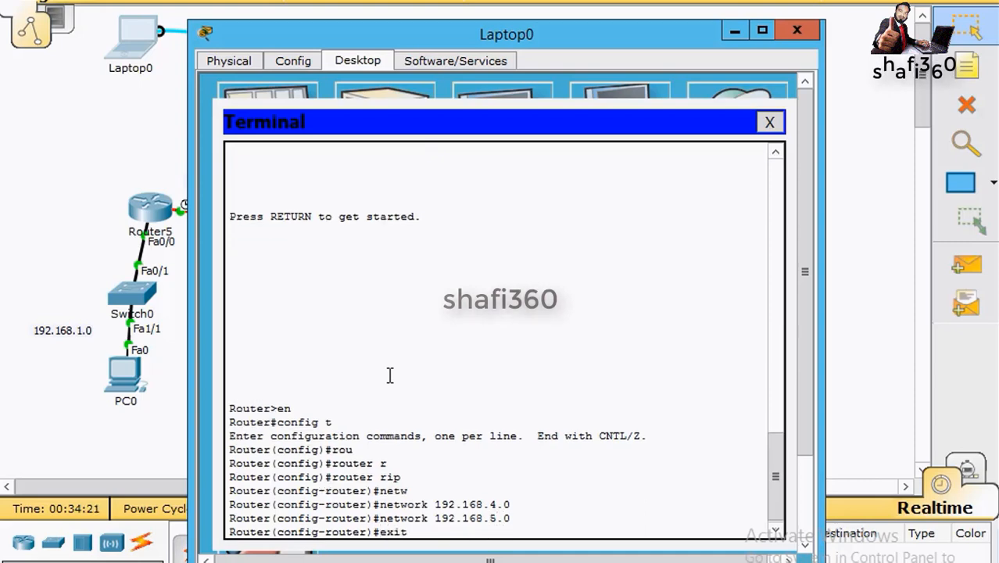
key("Return")
type("exit")
key("Return")
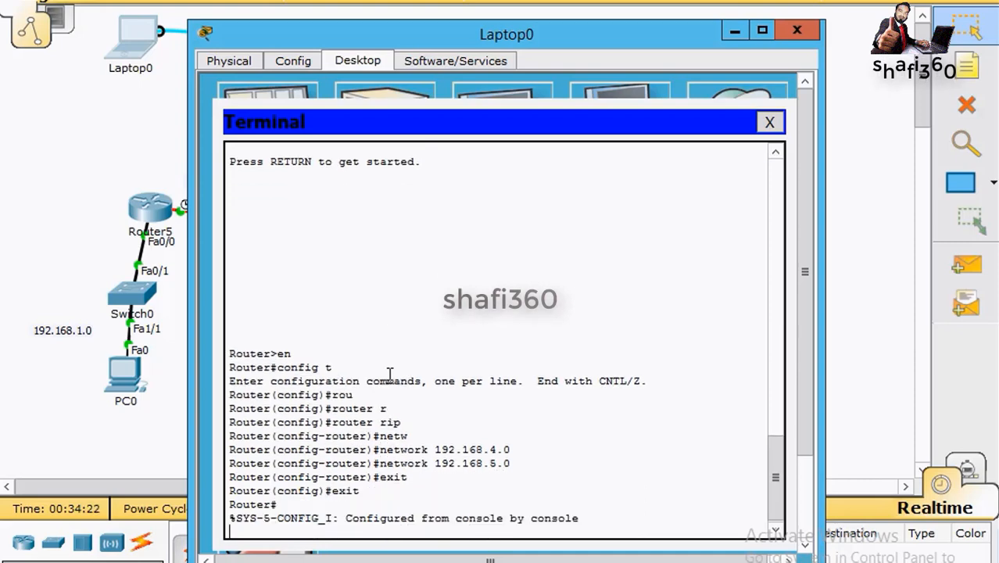
Step: Save Router8's running configuration to the startup configuration with copy run start, accepting the default destination filename
key("Return")
type("copy")
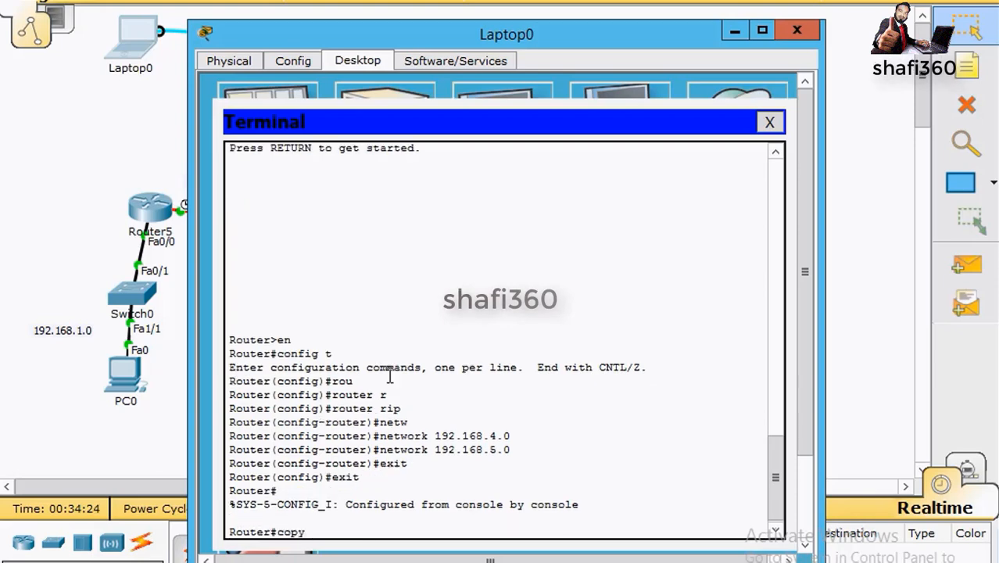
type(" run st")
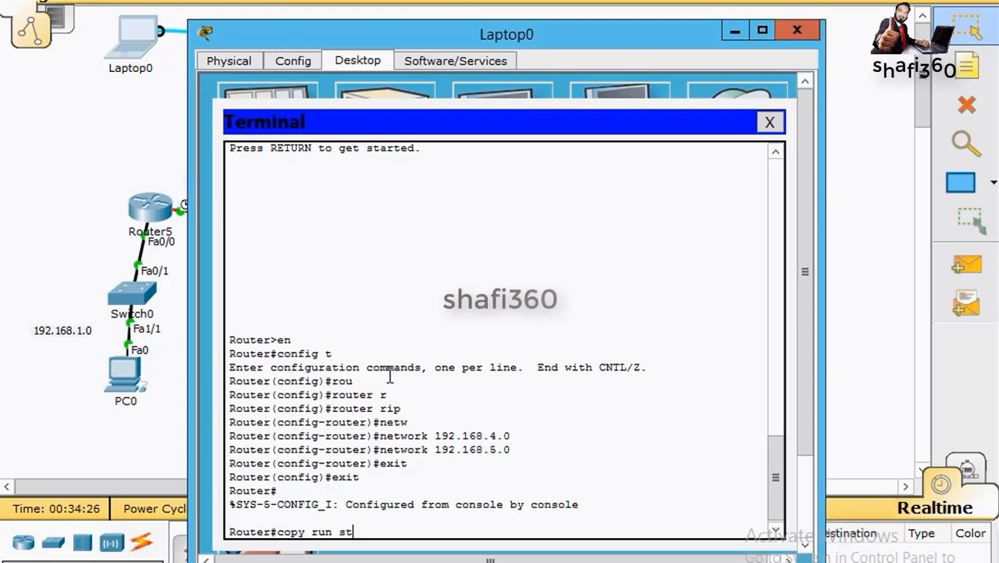
type("art")
key("Return")
key("Return")
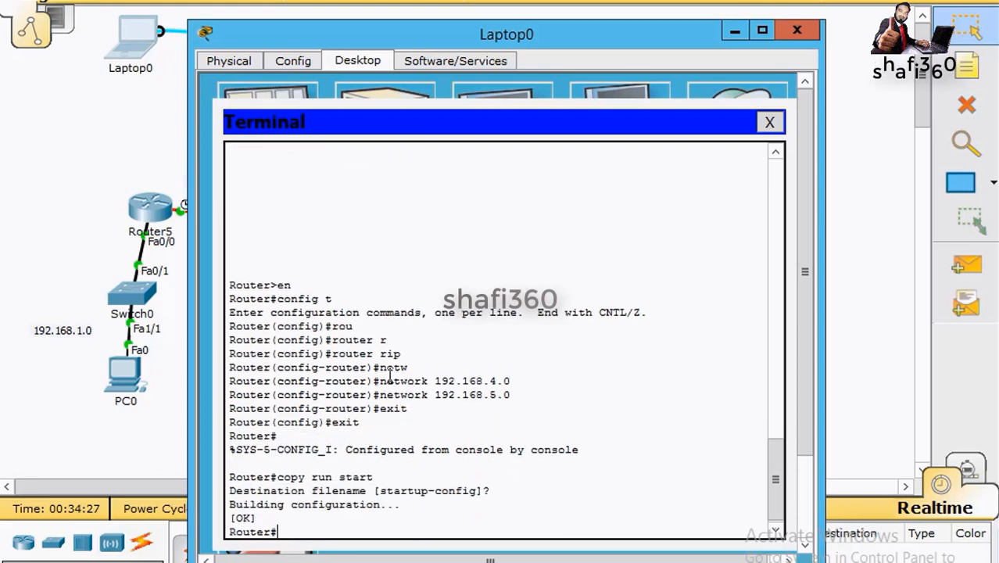
Step: Display Router8's routing table with show ip route to check its RIP-learned and connected networks
type("show ip")
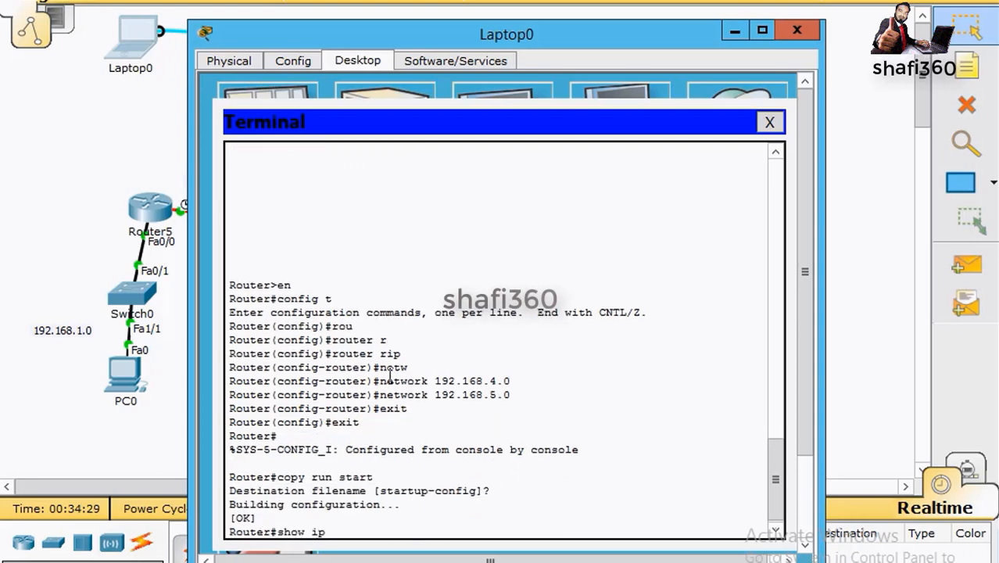
type(" r")
key("Tab")
type("ou")
key("Tab")
key("Return")
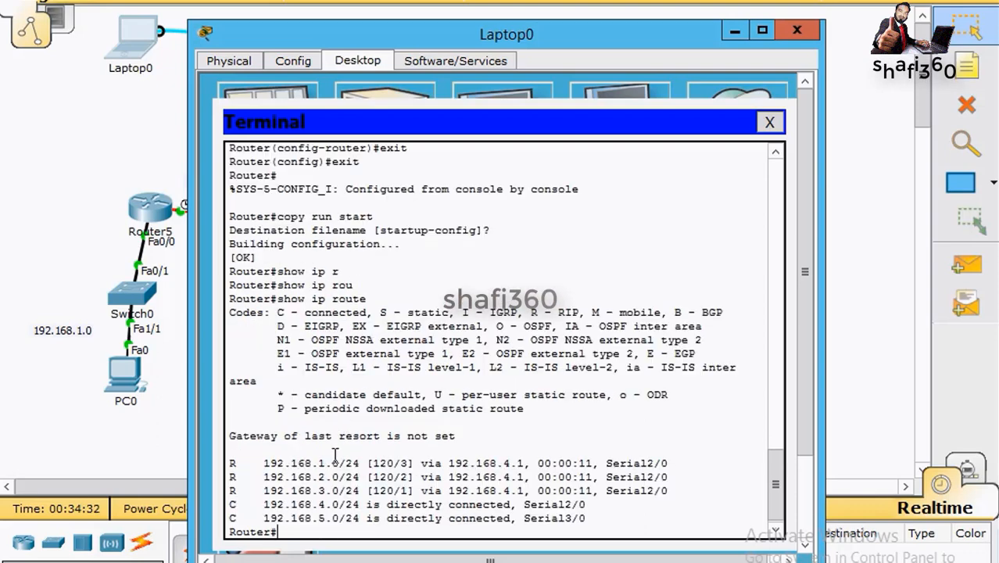
Step: Move Laptop0's console cable from Router8 to Router9's Console port and reopen Laptop0's desktop applications
left_click(767, 122)
left_click(784, 34)
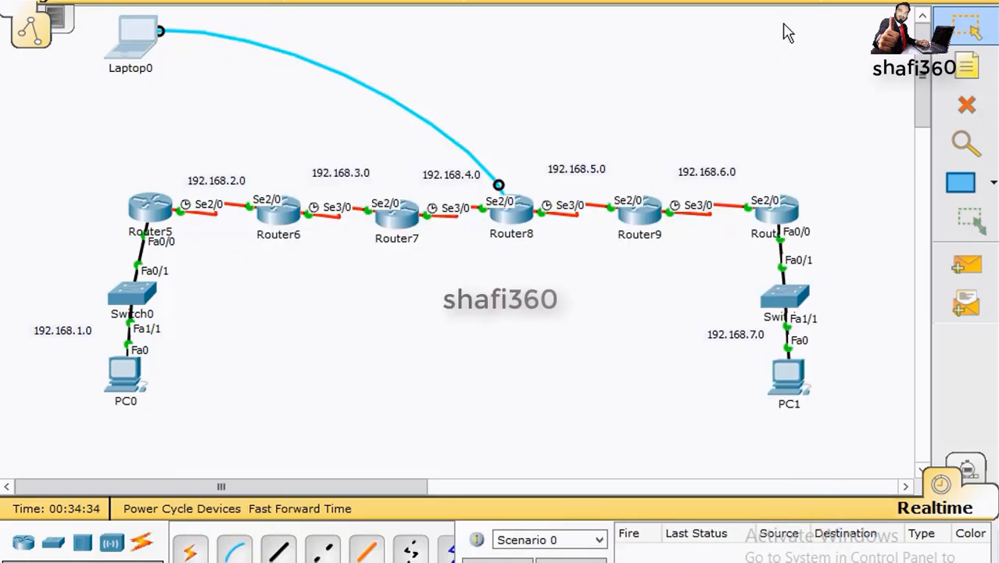
left_click_drag(499, 188, 649, 114)
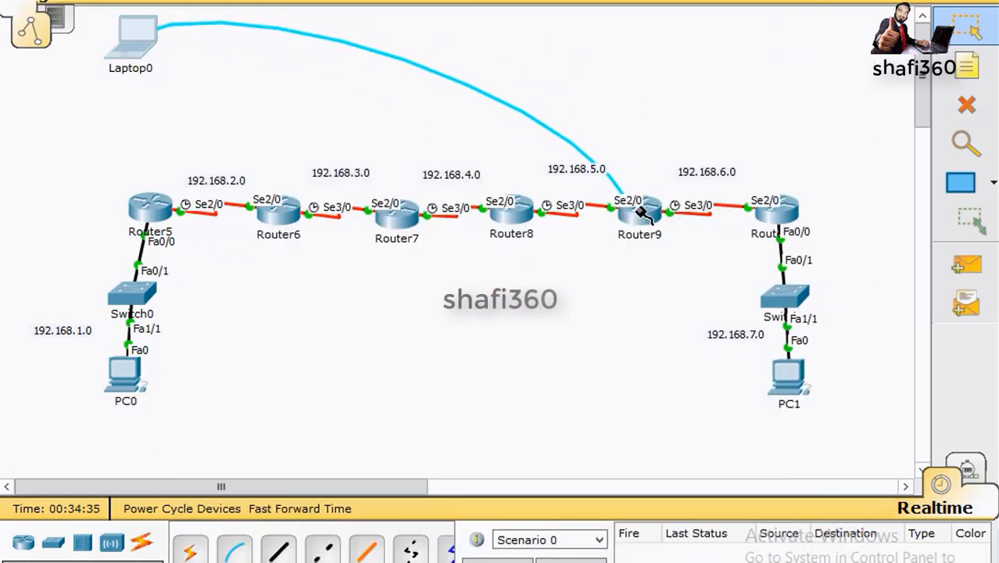
left_click(646, 225)
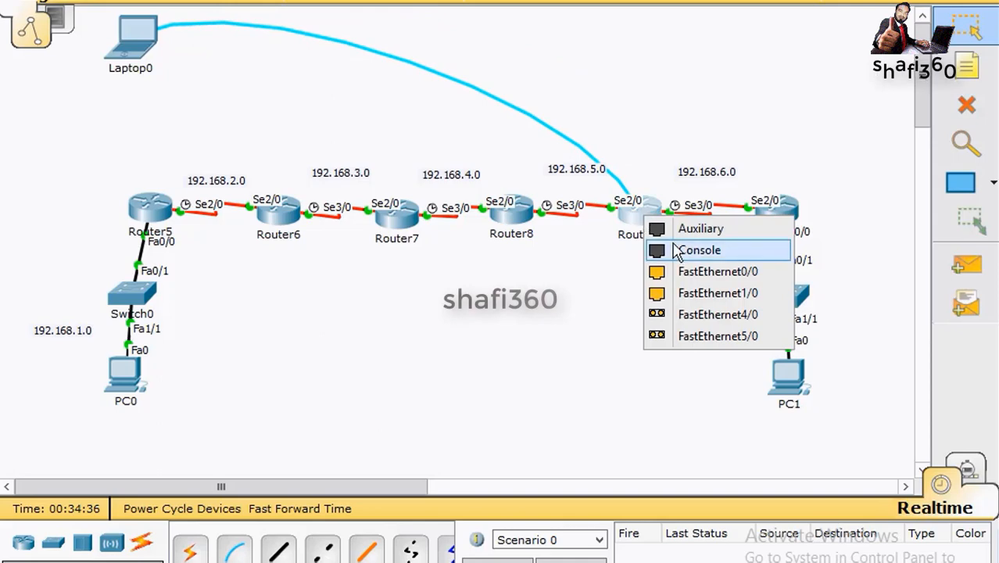
left_click(655, 250)
left_click(119, 31)
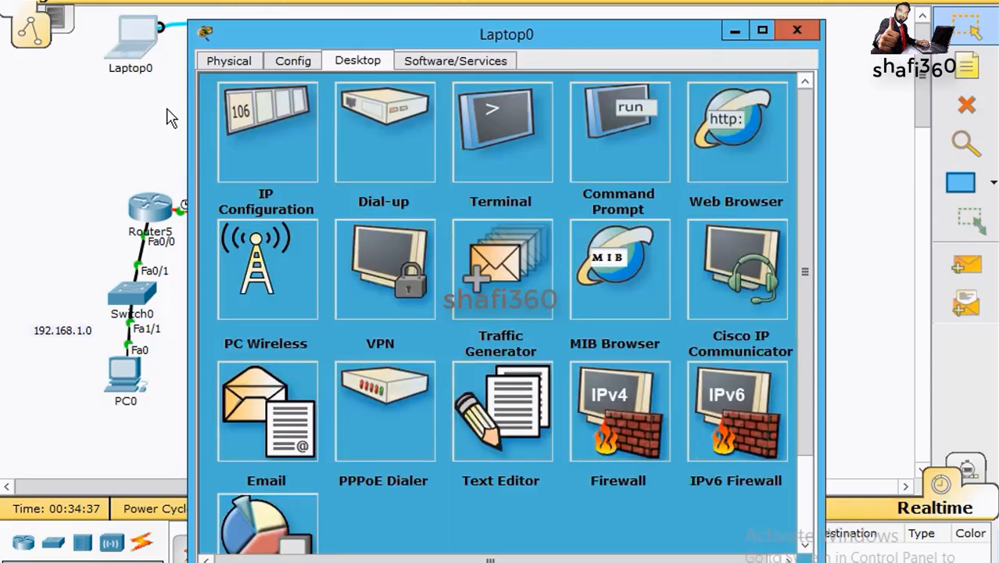
Step: Open a terminal session to Router9 with the default port settings and enter privileged EXEC mode
left_click(506, 125)
left_click(516, 303)
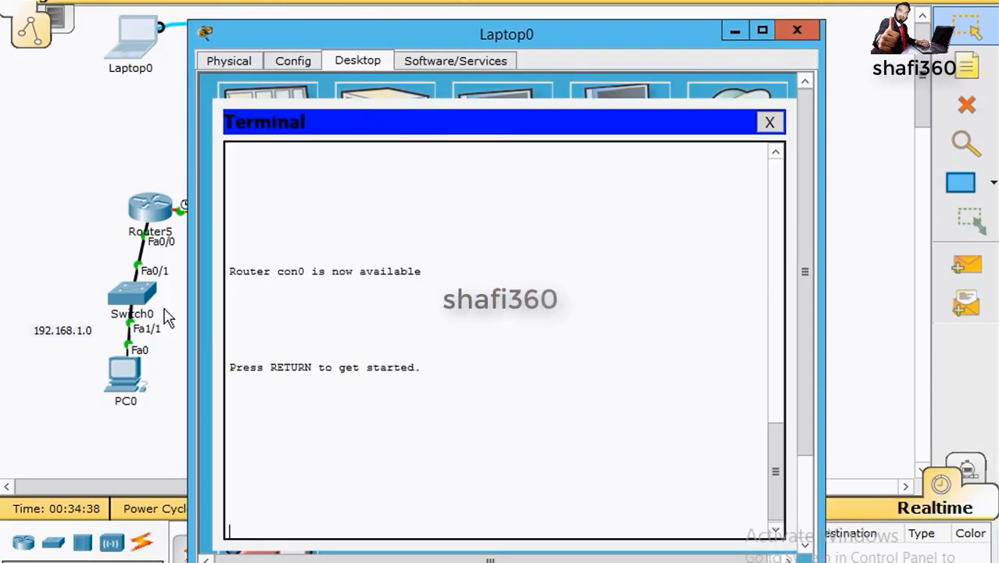
key("Return")
type("en")
key("Return")
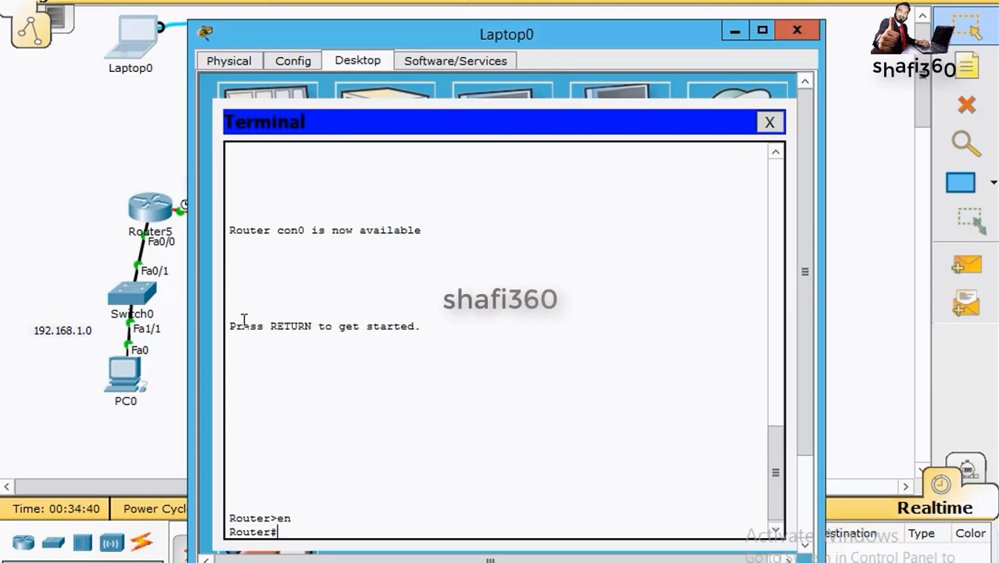
Step: Enter global configuration mode on Router9 with configure terminal
key("BackSpace")
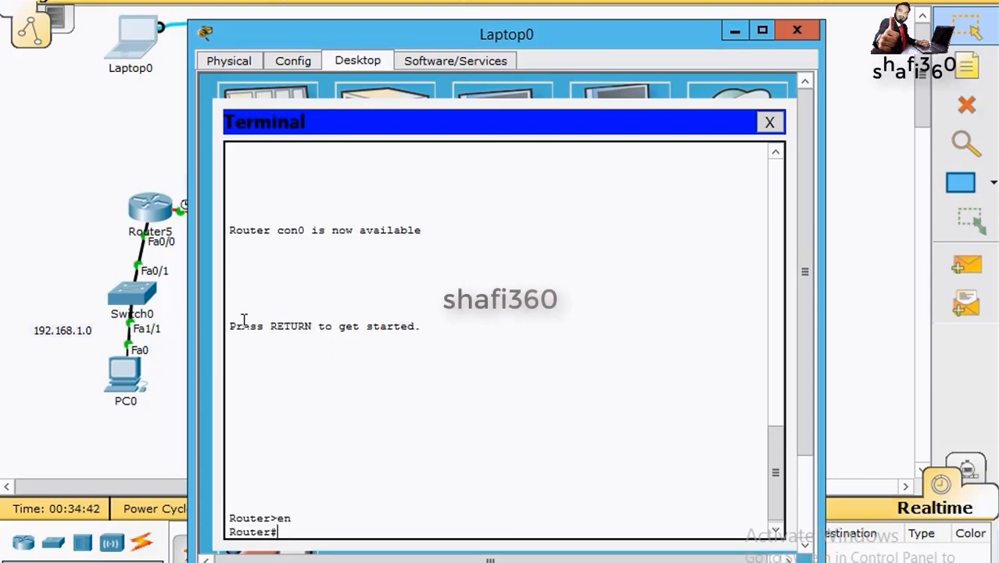
type("on")
key("Tab")
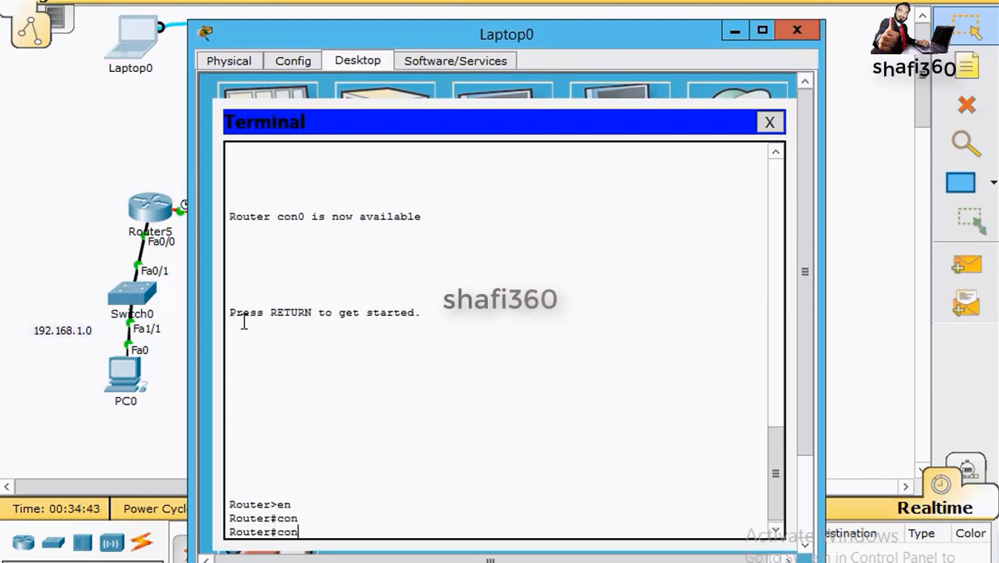
type("f")
key("Tab")
type("t")
key("Tab")
key("Return")
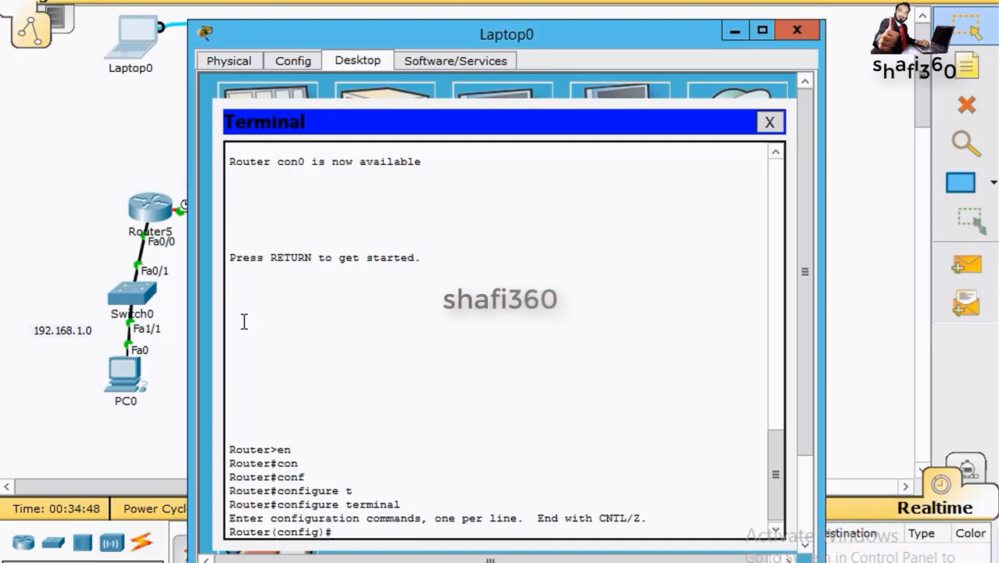
type("co")
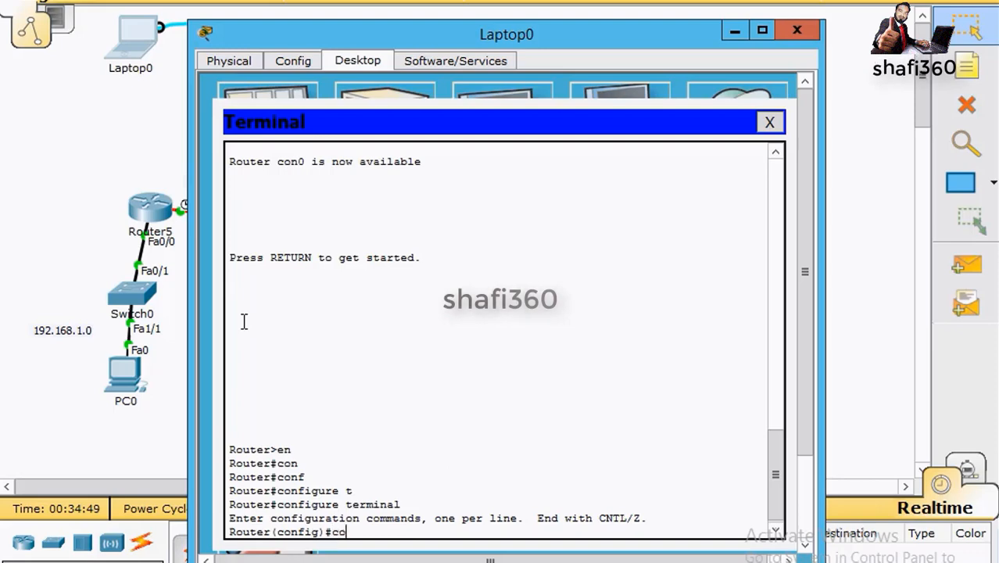
type("u")
key("Tab")
key("BackSpace")
key("BackSpace")
key("BackSpace")
Step: Start the RIP routing process on Router9 with router rip
type("r")
key("Tab")
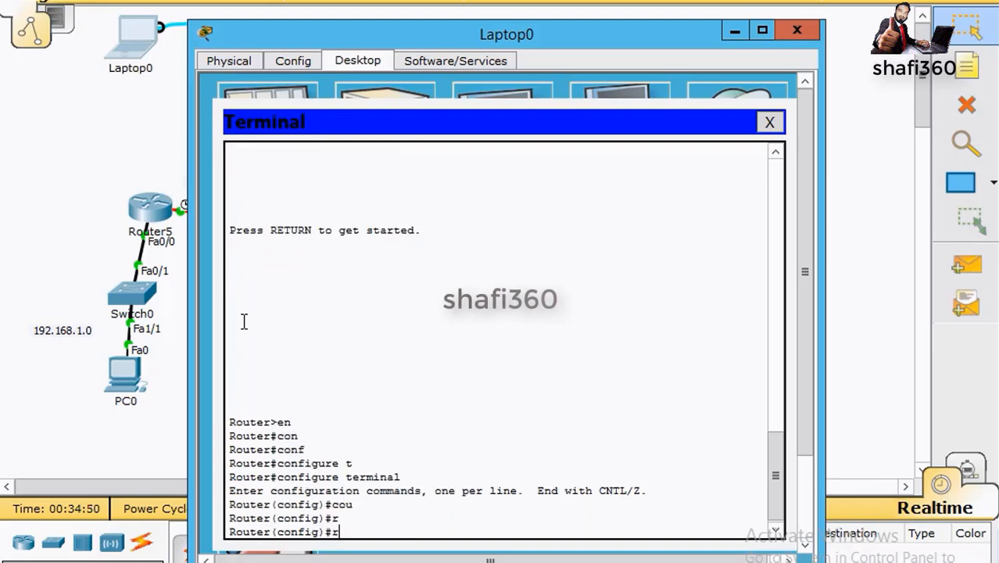
type("ou")
key("Tab")
type("ter r")
key("Tab")
type("ip")
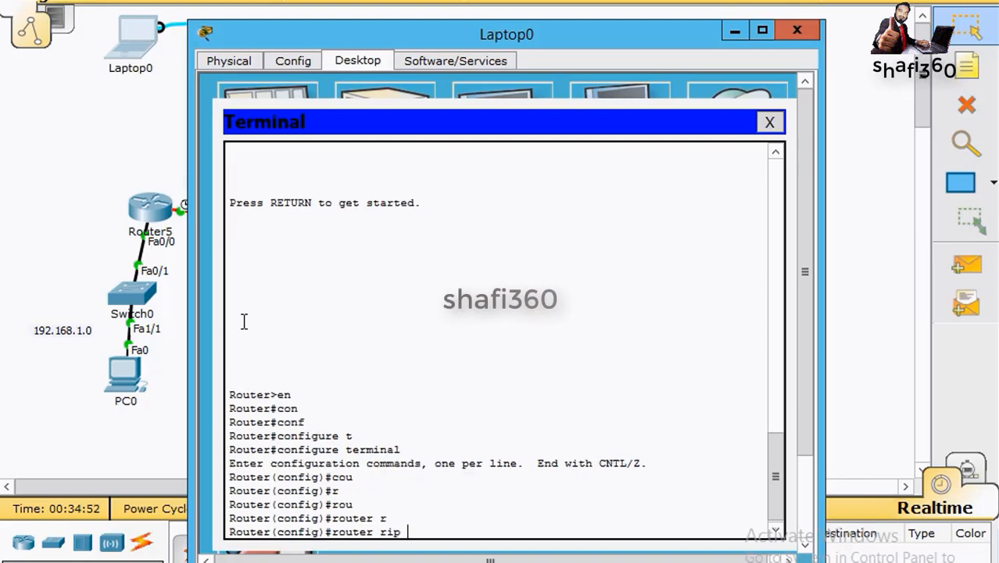
key("Return")
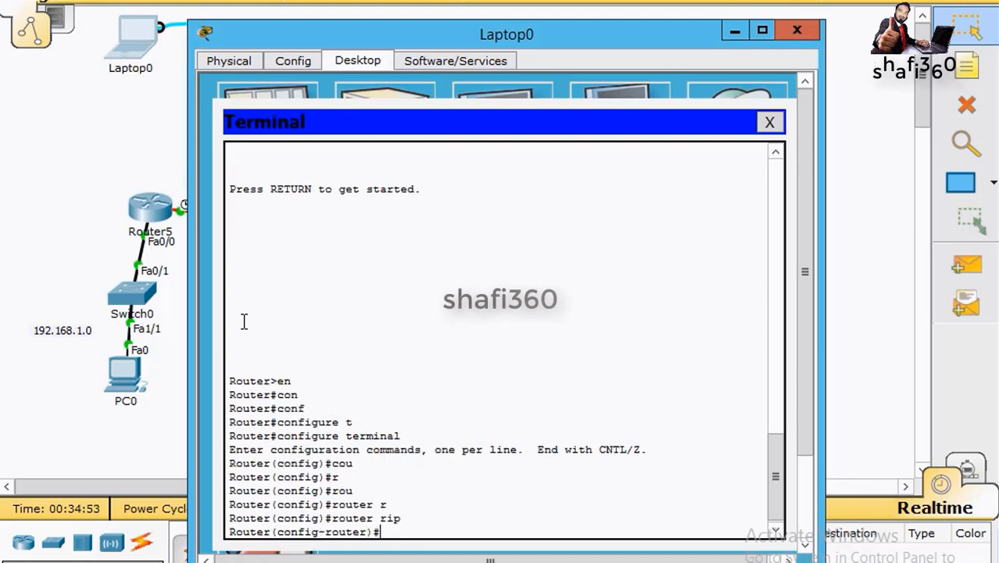
Step: Add network 192.168.5.0 to Router9's RIP configuration
type("ne")
key("Tab")
type("twork")
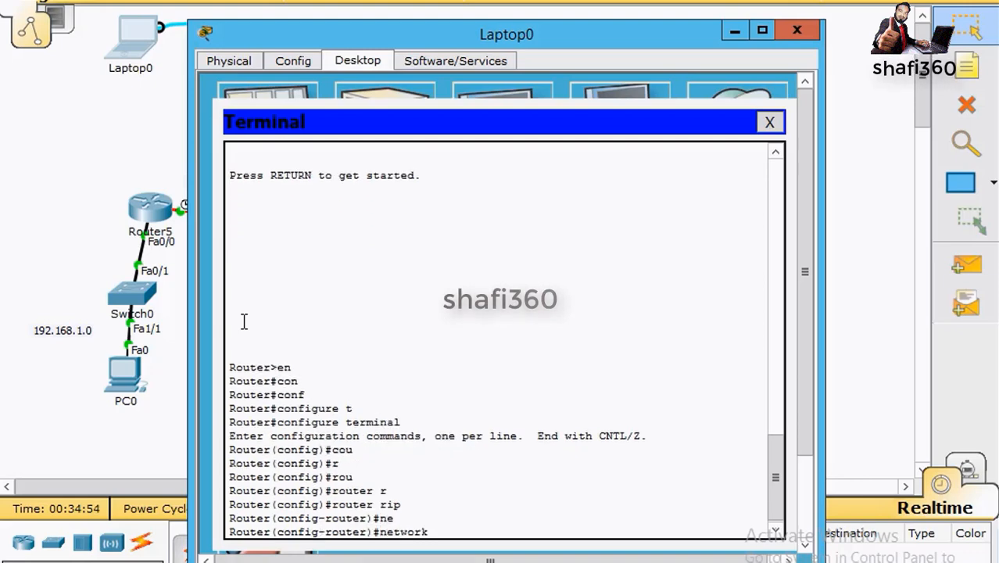
type(" 192.168.50")
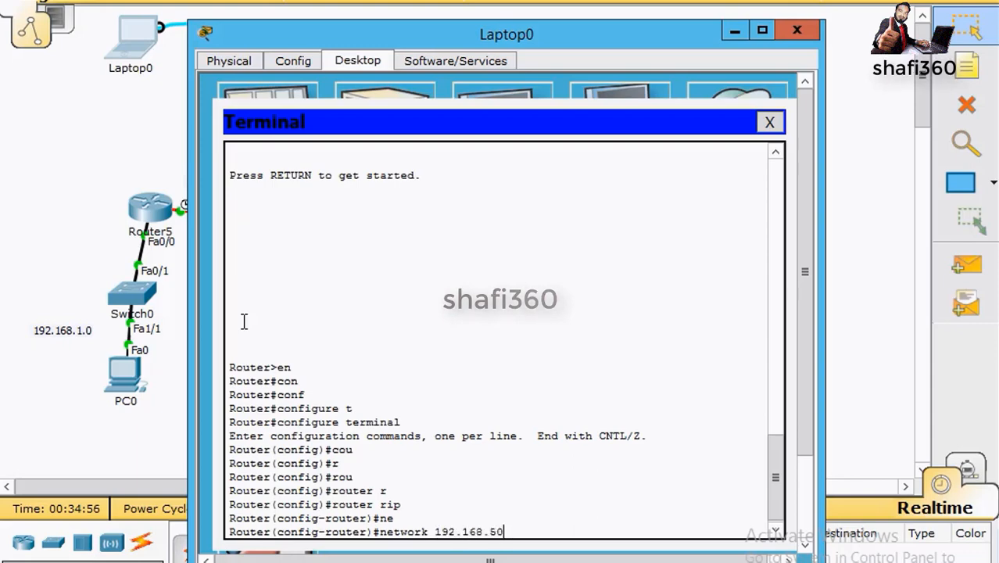
key("BackSpace")
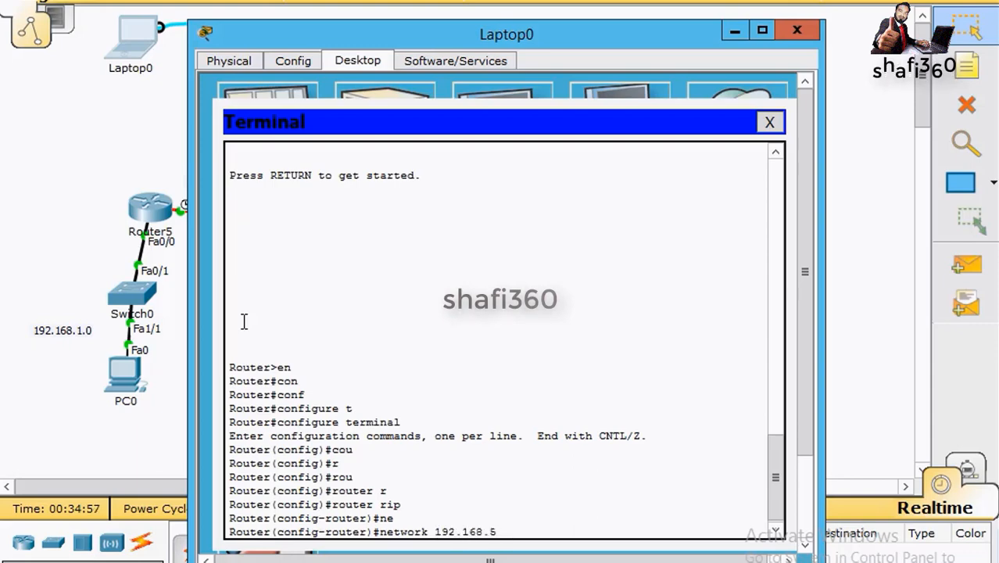
type(".0")
key("Return")
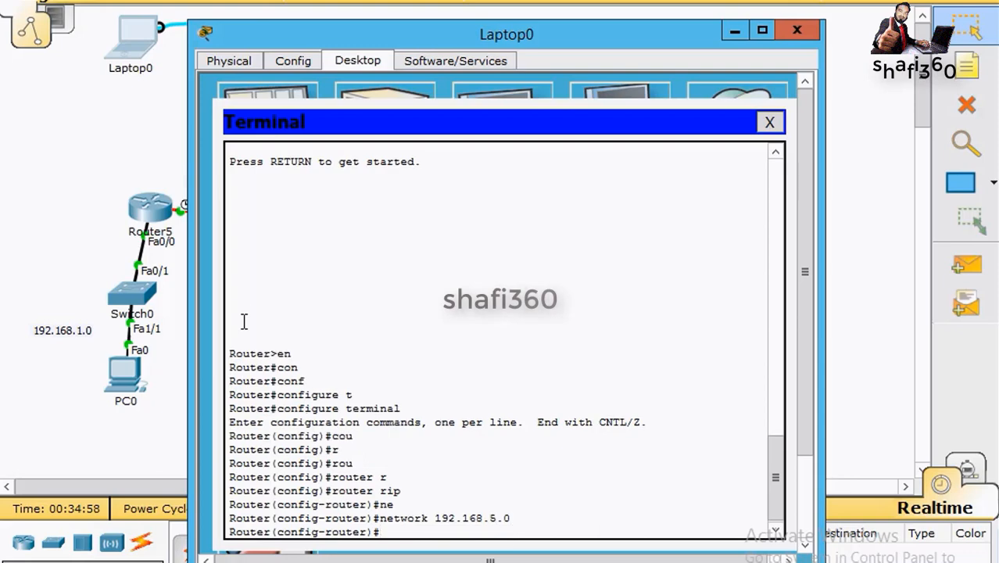
Step: Add network 192.168.6.0 to Router9's RIP configuration by reusing the previous network command
key("Up")
key("Left")
key("Left")
key("BackSpace")
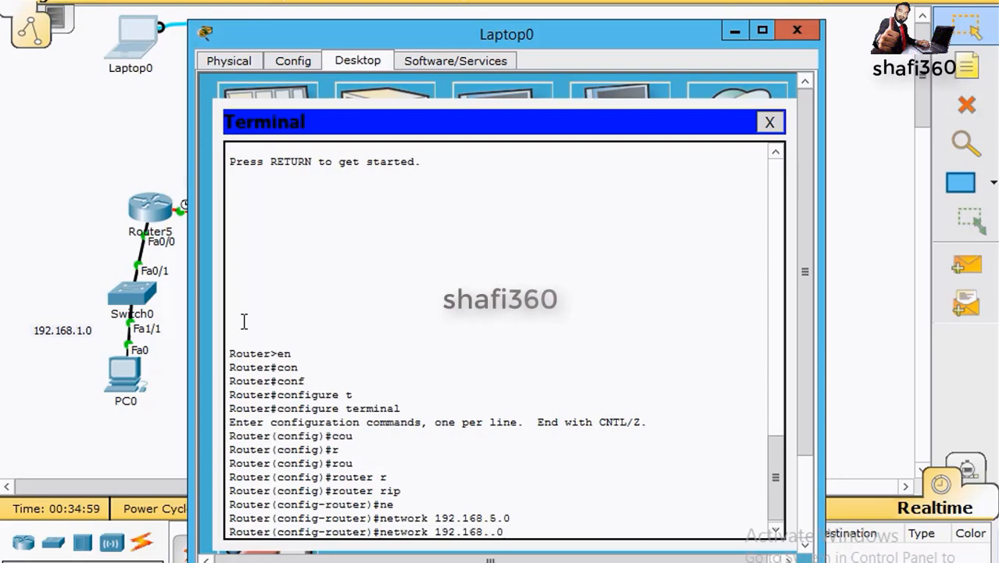
type("6")
key("Return")
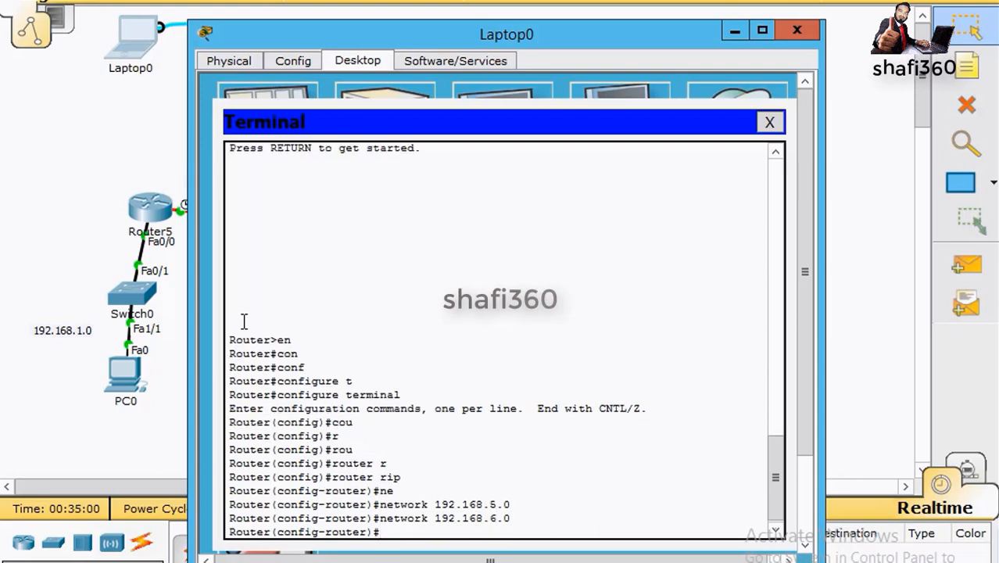
Step: Exit RIP and global configuration modes on Router9 back to the privileged prompt
type("exit")
key("Return")
type("exit")
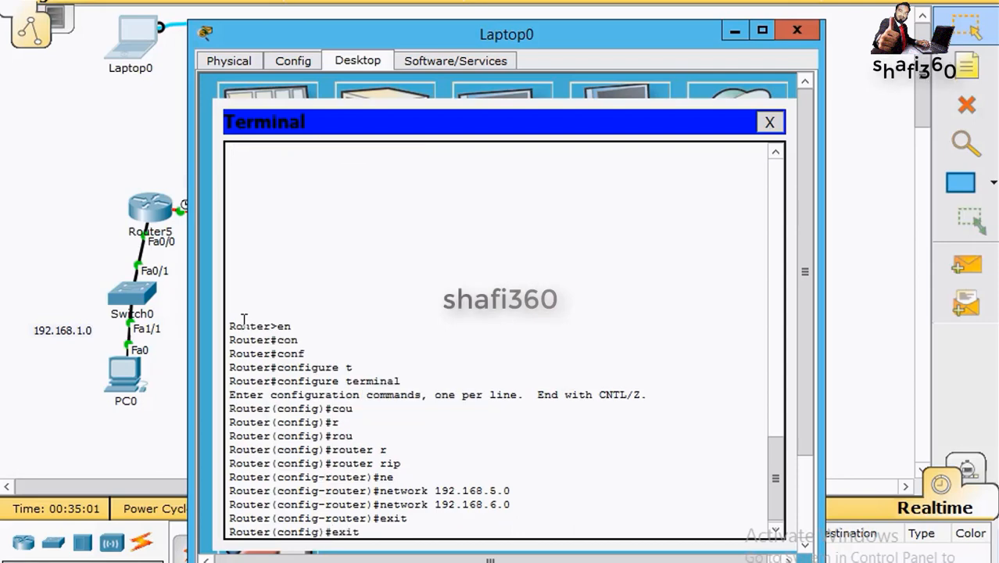
key("Return")
key("Return")
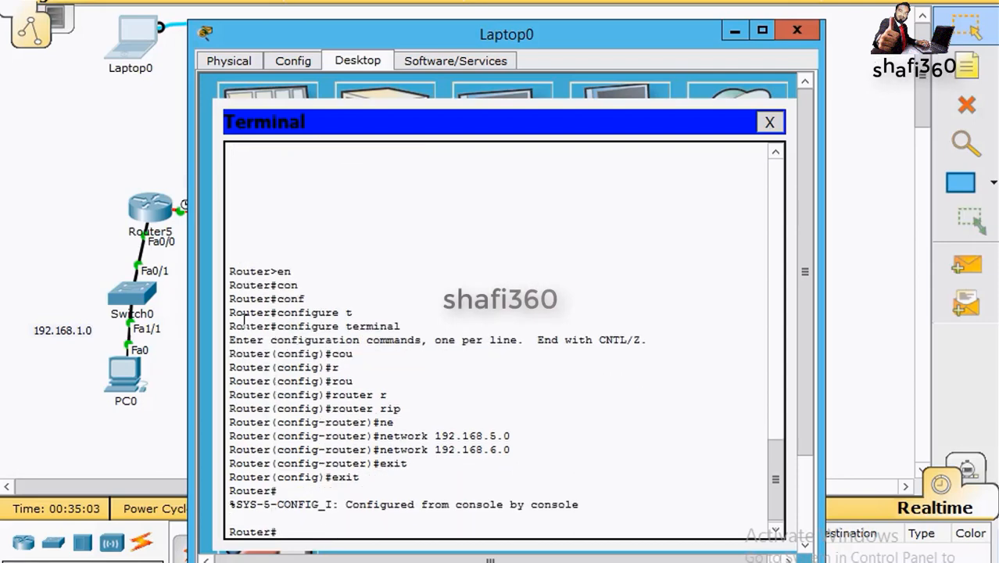
Step: Save Router9's running configuration to the startup configuration with copy run start, accepting the default destination filename
type("cpy")
key("BackSpace")
key("BackSpace")
type("py")
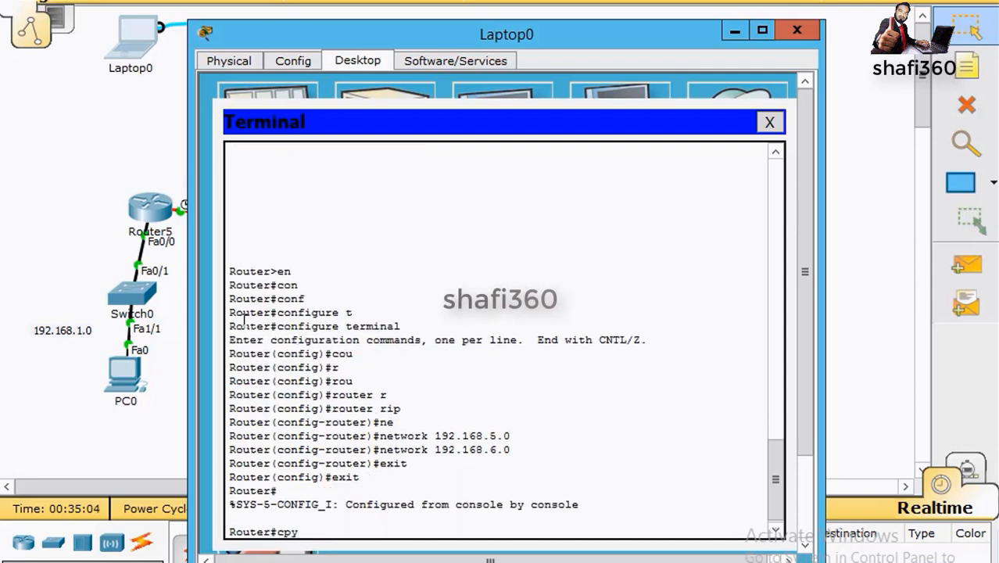
key("BackSpace")
key("BackSpace")
type("opy")
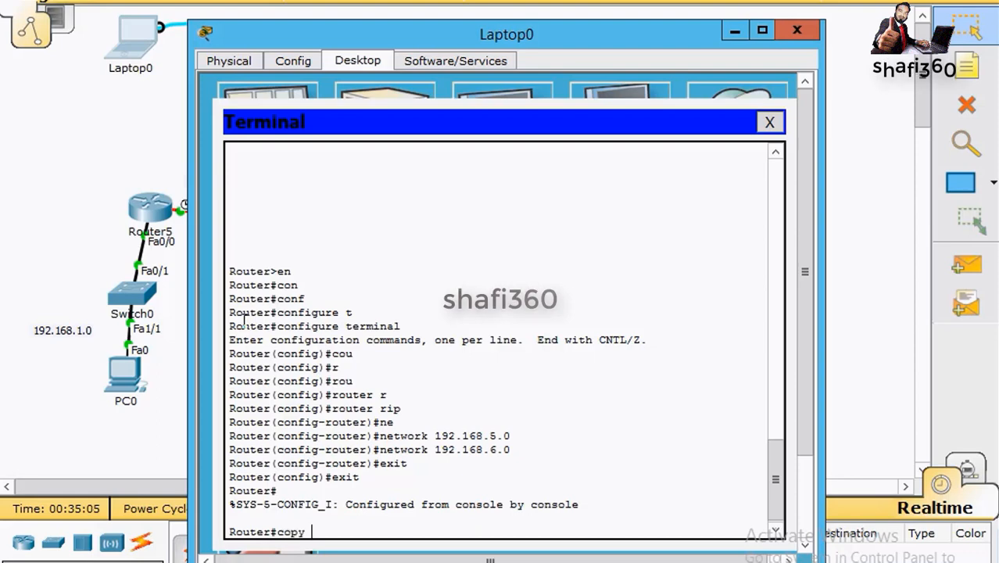
type(" run start")
key("Return")
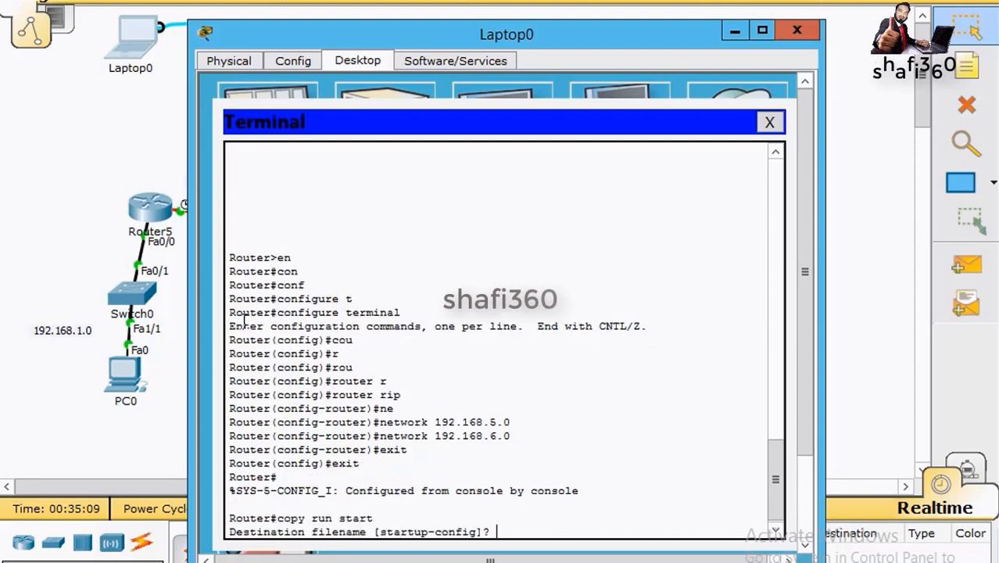
key("Return")
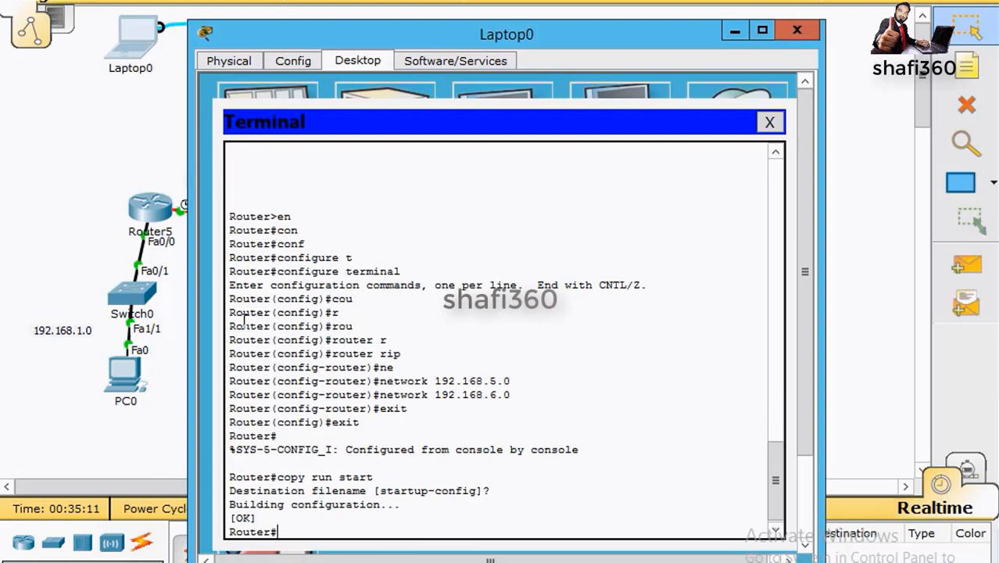
Step: Close Laptop0's terminal and window, and move its console cable from Router9 to the Console port of the last router in the chain
left_click(770, 123)
left_click(799, 32)
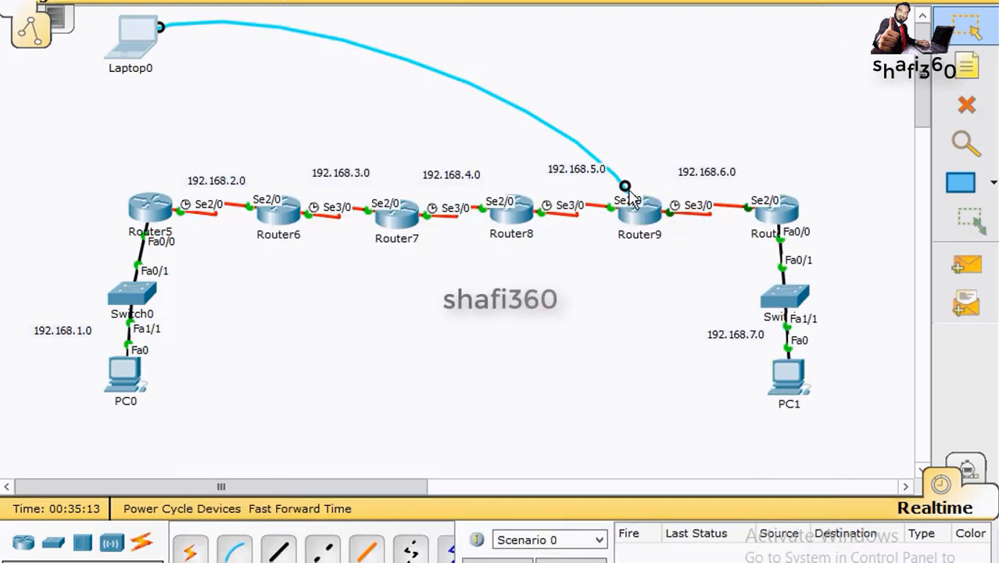
left_click_drag(625, 186, 782, 211)
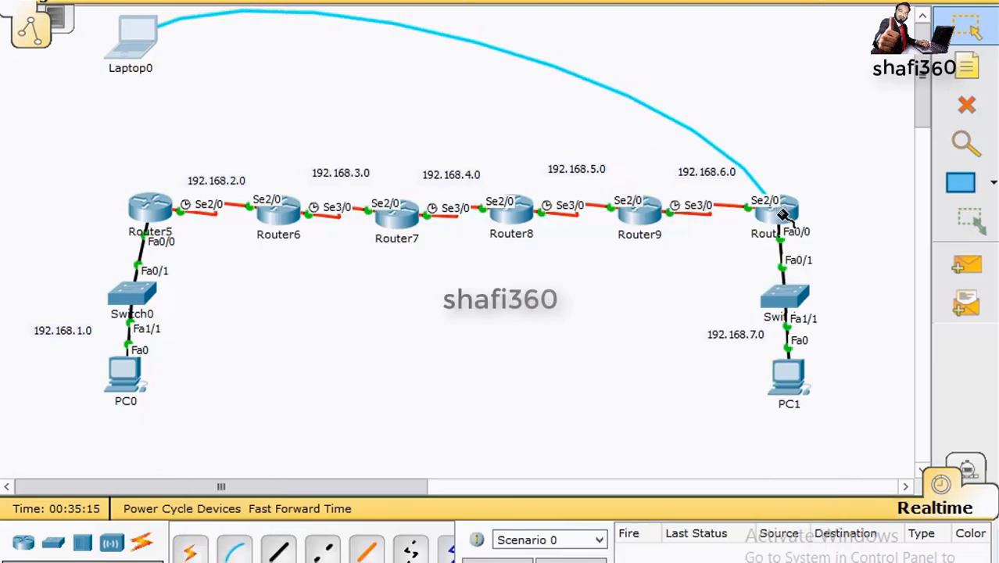
left_click(782, 211)
left_click(792, 241)
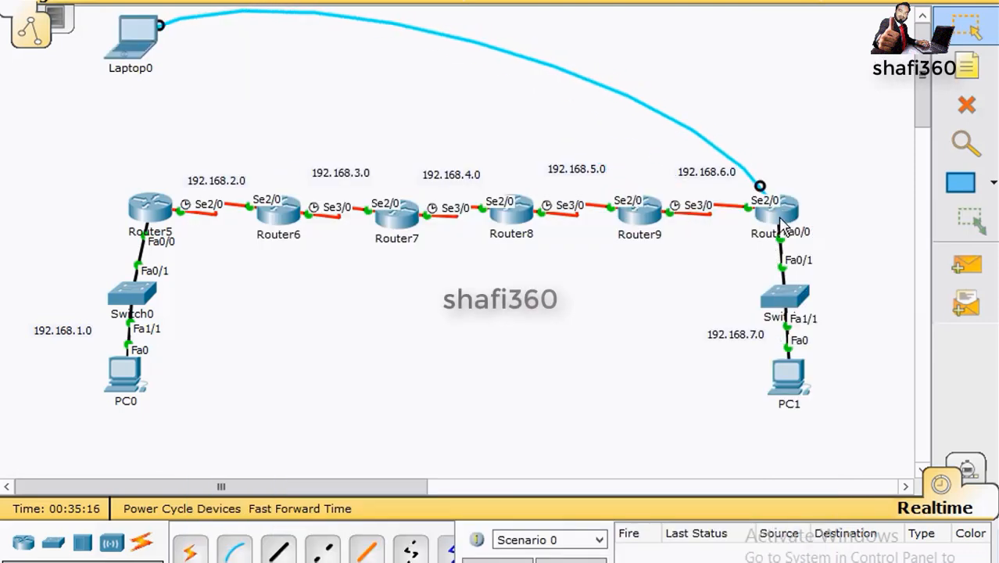
Step: Open a terminal session from Laptop0 to the last router with default port settings and enter privileged EXEC mode
left_click(136, 40)
left_click(465, 200)
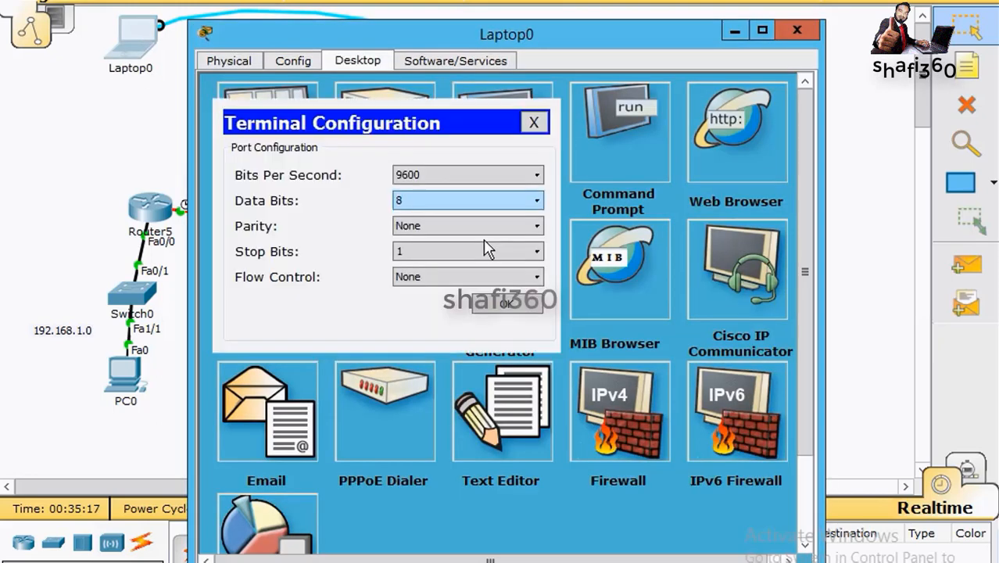
left_click(510, 312)
key("Return")
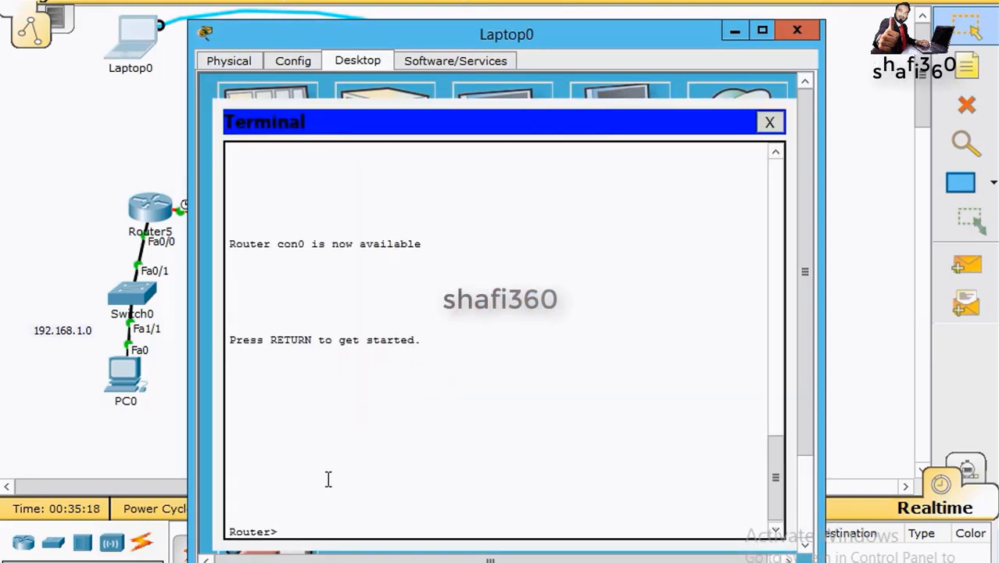
type("en")
key("Return")
Step: Enter global configuration mode on the last router with configure terminal
type("confi")
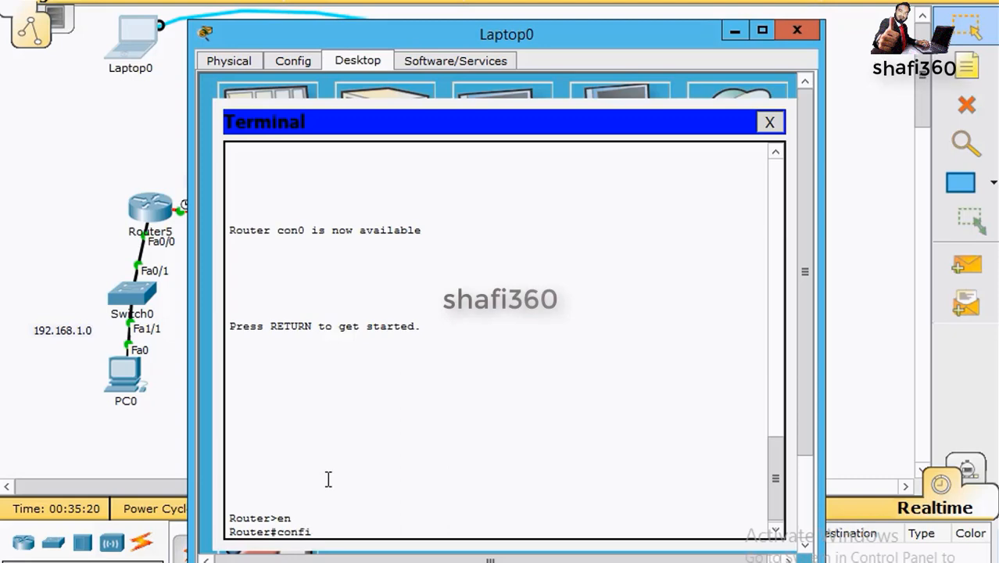
key("Tab")
type("t")
key("Tab")
key("Return")
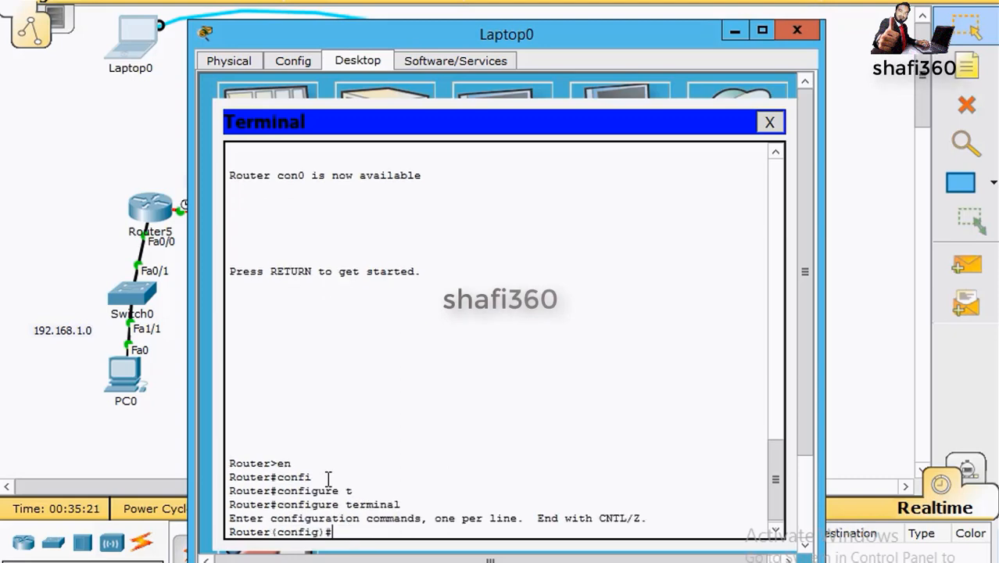
Step: Start the RIP routing process on the last router with router rip
type("rou")
key("Tab")
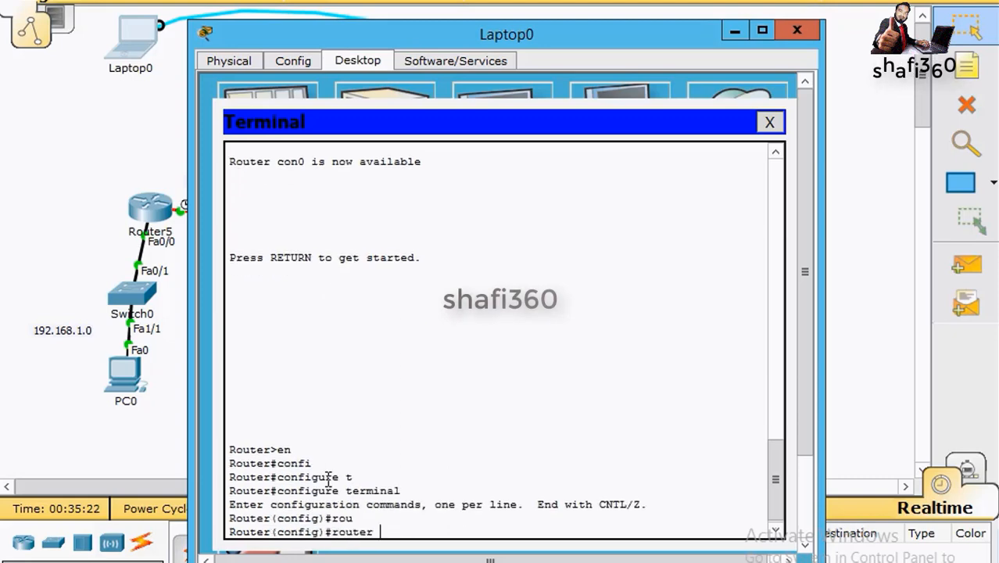
type("r")
key("Tab")
key("Return")
Step: Add network 192.168.6.0 to the last router's RIP configuration
type("nfig-router)#n")
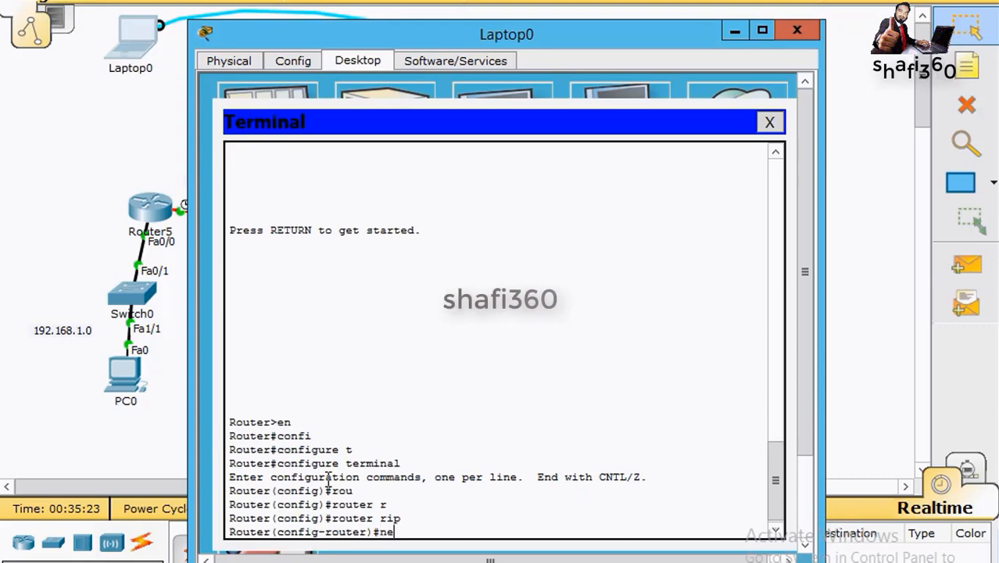
type("e")
key("Tab")
type("192.1")
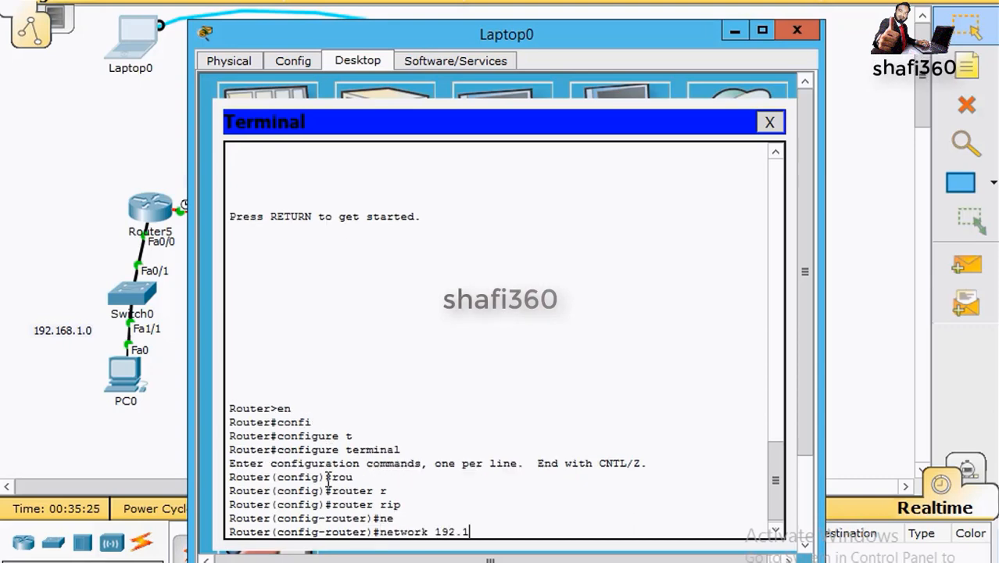
type("68.6.0")
key("Return")
Step: Add network 192.168.7.0 to the last router's RIP configuration by reusing the previous network command
key("Up")
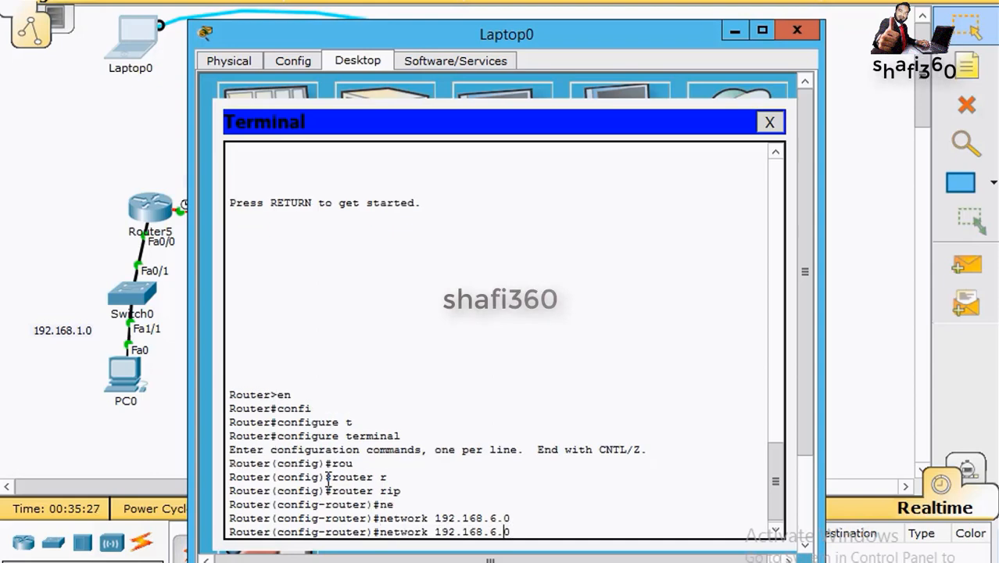
key("BackSpace")
key("BackSpace")
key("BackSpace")
type("7.0")
key("Return")
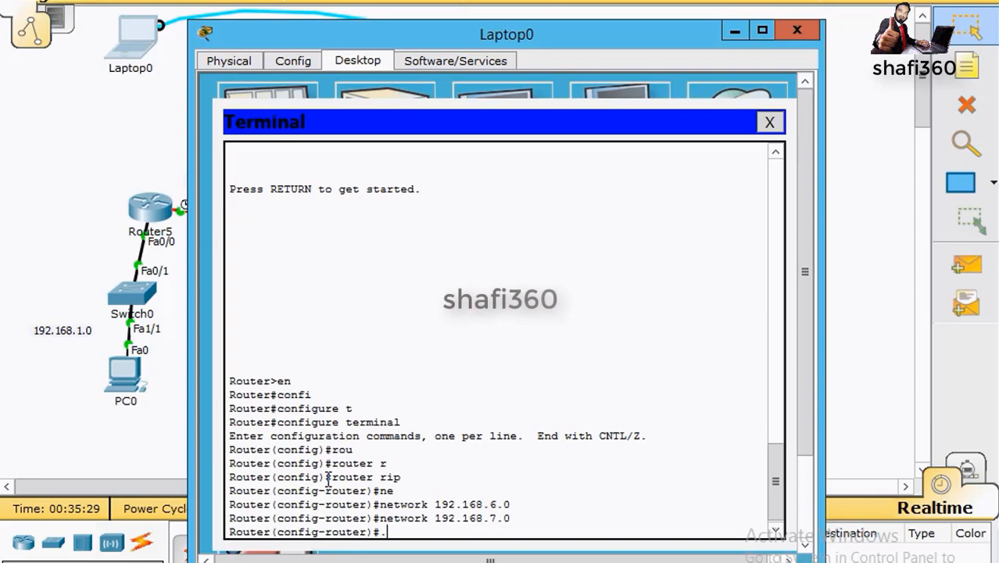
key("Up")
key("BackSpace")
key("BackSpace")
key("BackSpace")
key("BackSpace")
key("BackSpace")
key("BackSpace")
key("BackSpace")
key("BackSpace")
key("BackSpace")
key("BackSpace")
key("BackSpace")
key("BackSpace")
key("BackSpace")
key("BackSpace")
key("BackSpace")
key("BackSpace")
key("BackSpace")
key("BackSpace")
key("BackSpace")
Step: Exit RIP router configuration and global configuration mode on the last router to return to privileged mode
type("exit")
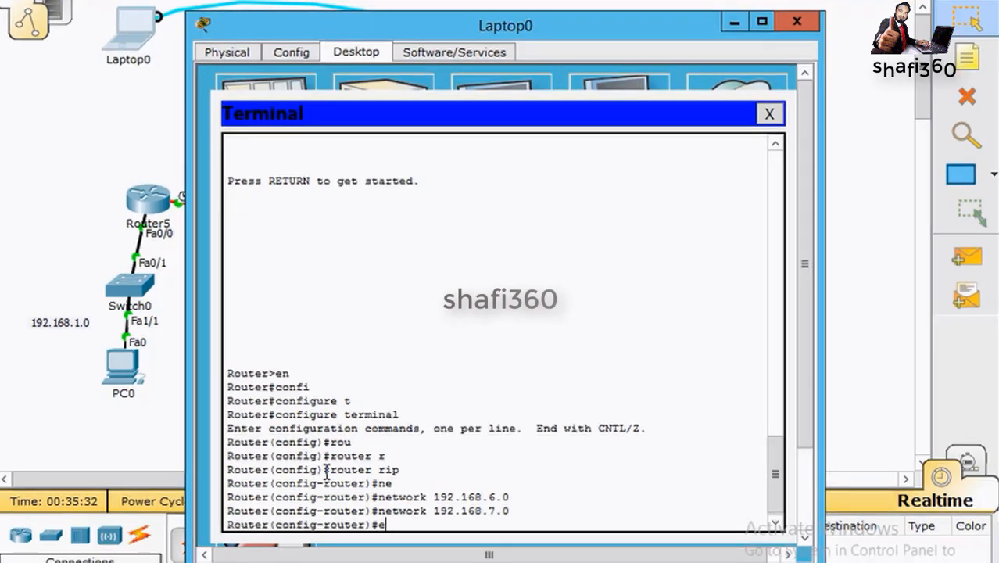
key("Return")
type("eix")
key("BackSpace")
key("BackSpace")
key("BackSpace")
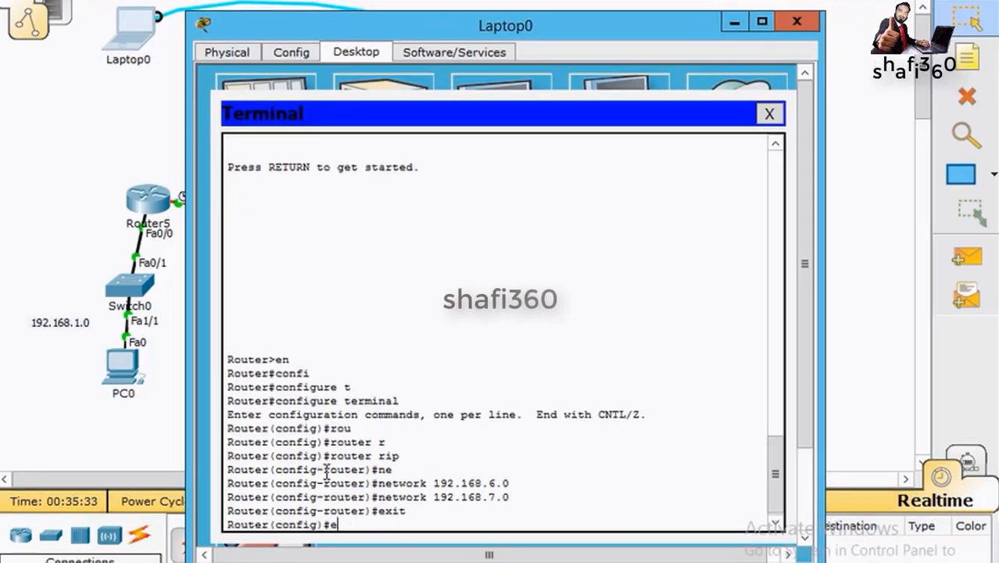
type("exit")
key("Return")
key("Return")
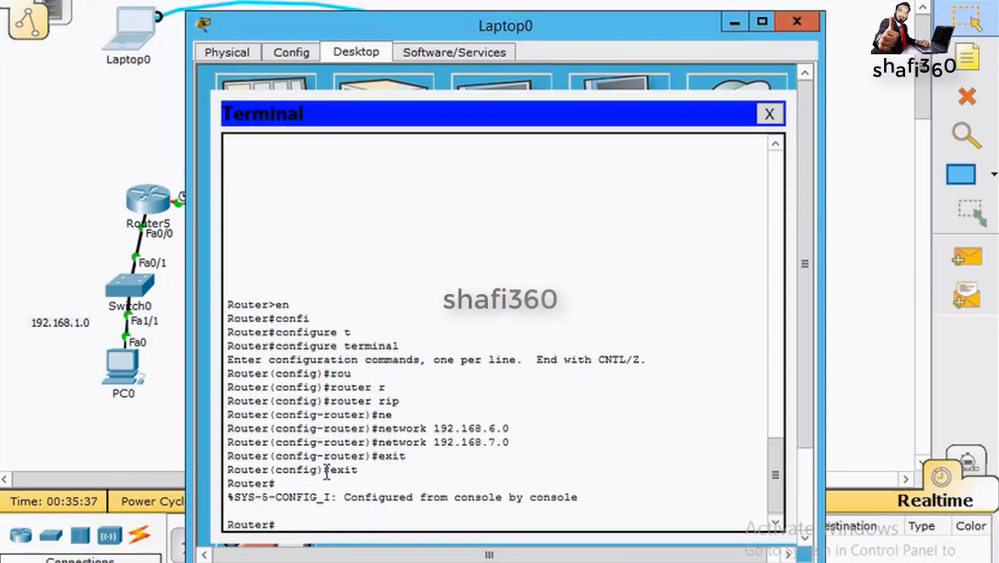
Step: Save the last router's running configuration with copy run start, accepting the default destination filename startup-config
type("copy run  start")
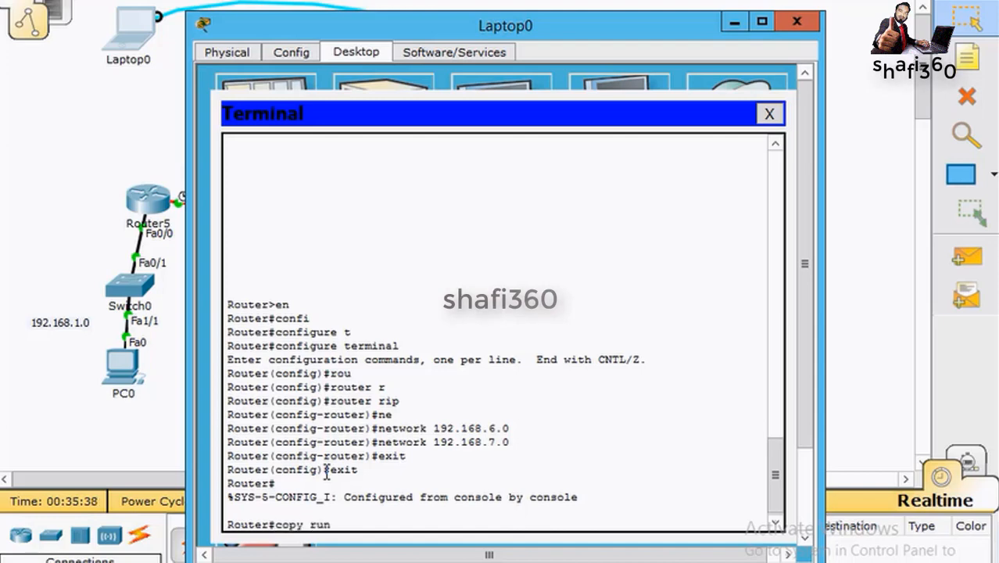
key("Return")
key("Return")
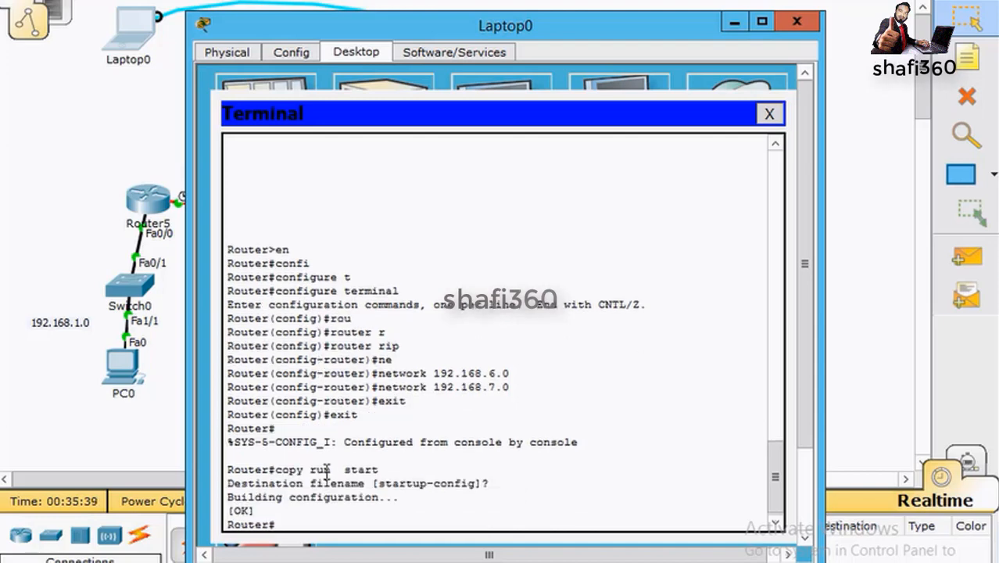
Step: Display the last router's routing table with show ip route, examine its RIP routes, and close Laptop0's terminal and window
type("sho")
key("Tab")
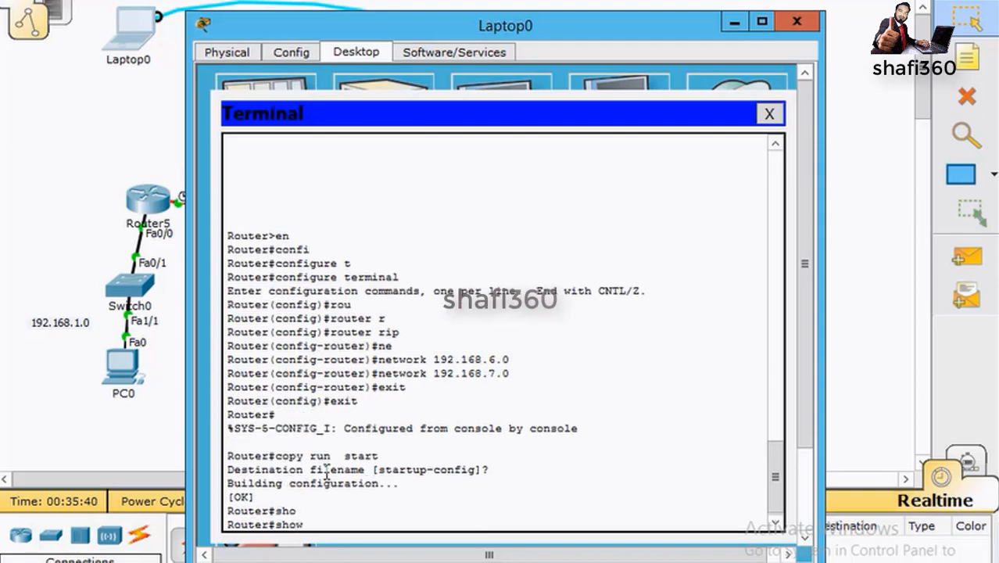
type("ip")
key("Tab")
type("rou")
key("Tab")
key("Return")
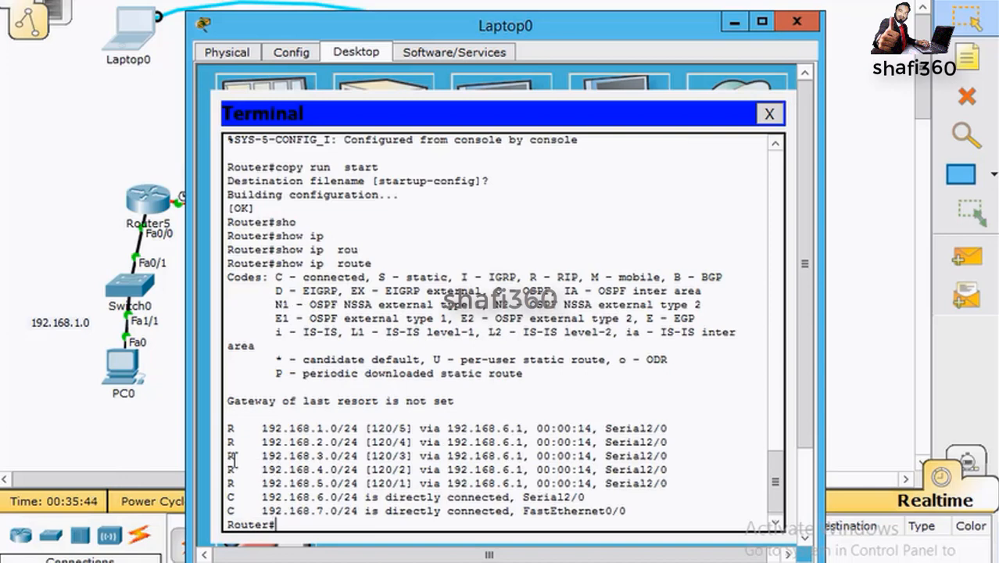
left_click_drag(228, 425, 244, 482)
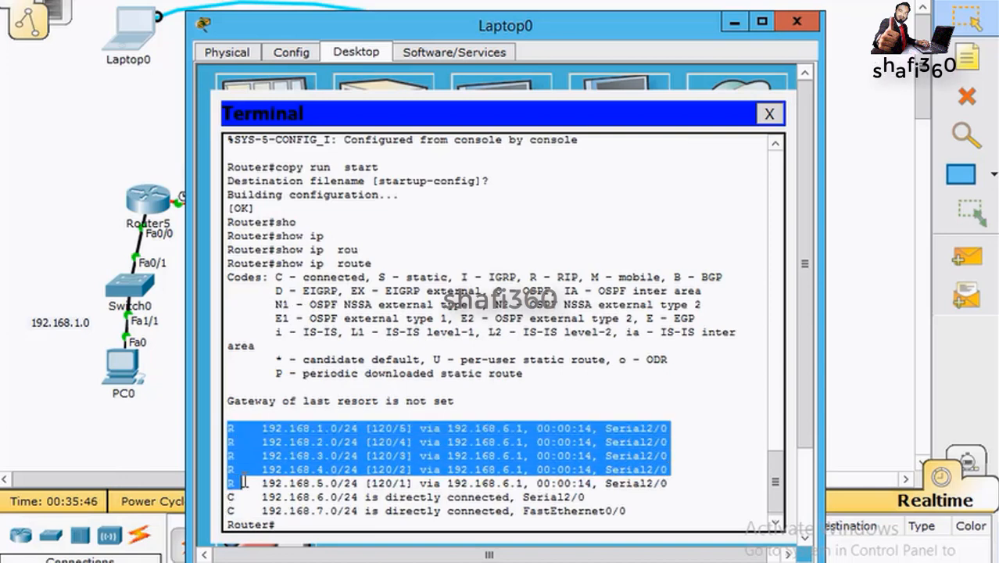
left_click(772, 115)
left_click(790, 23)
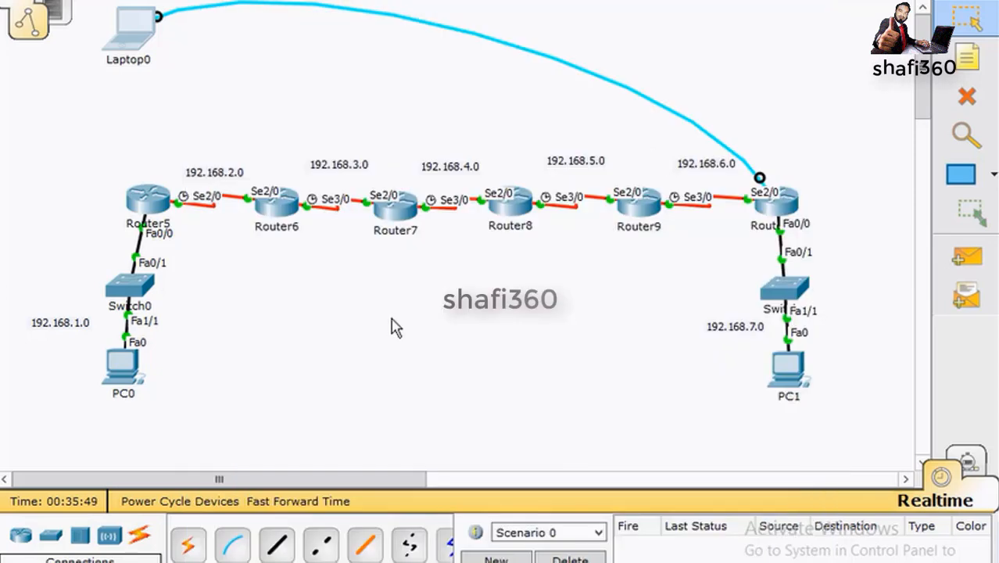
Step: Move the router end of Laptop0's console cable from the last router to Router5
left_click_drag(762, 180, 159, 203)
left_click(159, 203)
left_click(207, 232)
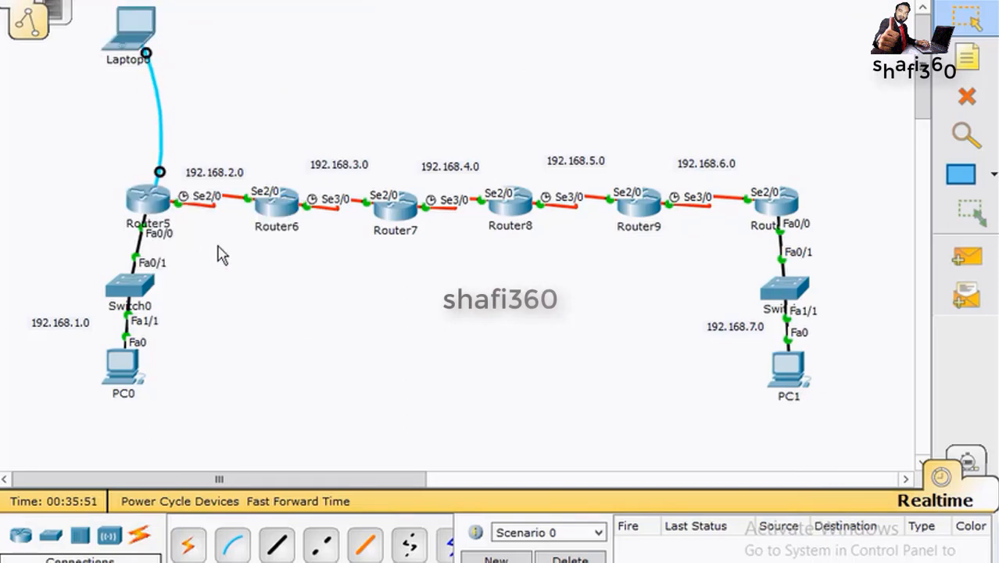
Step: Open Laptop0's terminal with the default port settings, check Router5's routes with show ip route, and close Laptop0
left_click(129, 39)
left_click(461, 134)
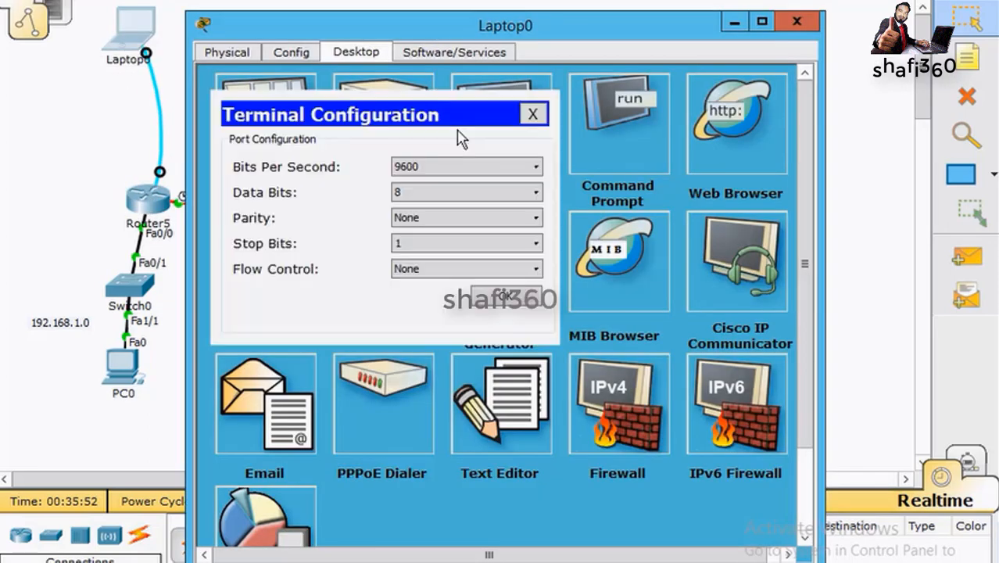
left_click(491, 300)
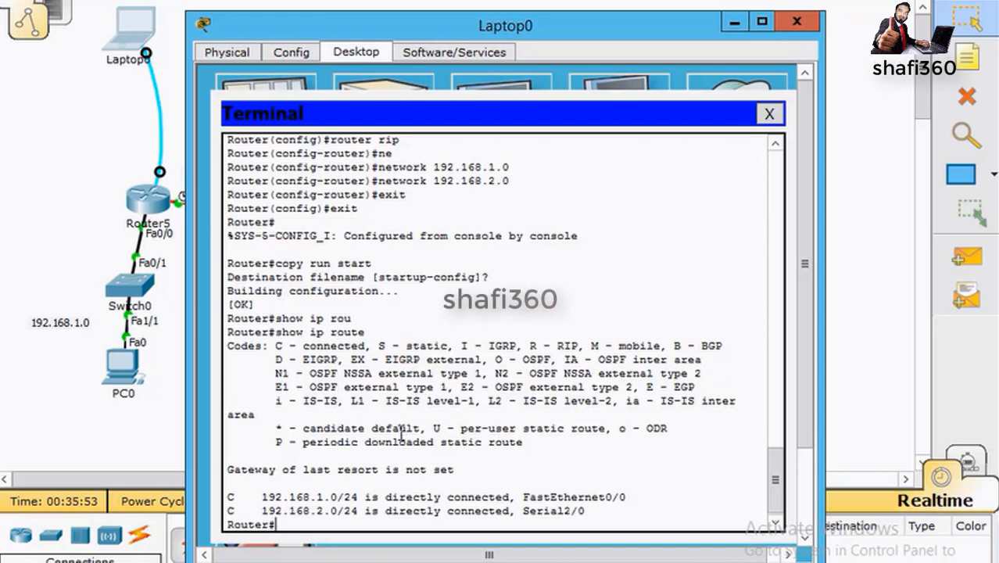
type("sho")
key("Tab")
type("ip")
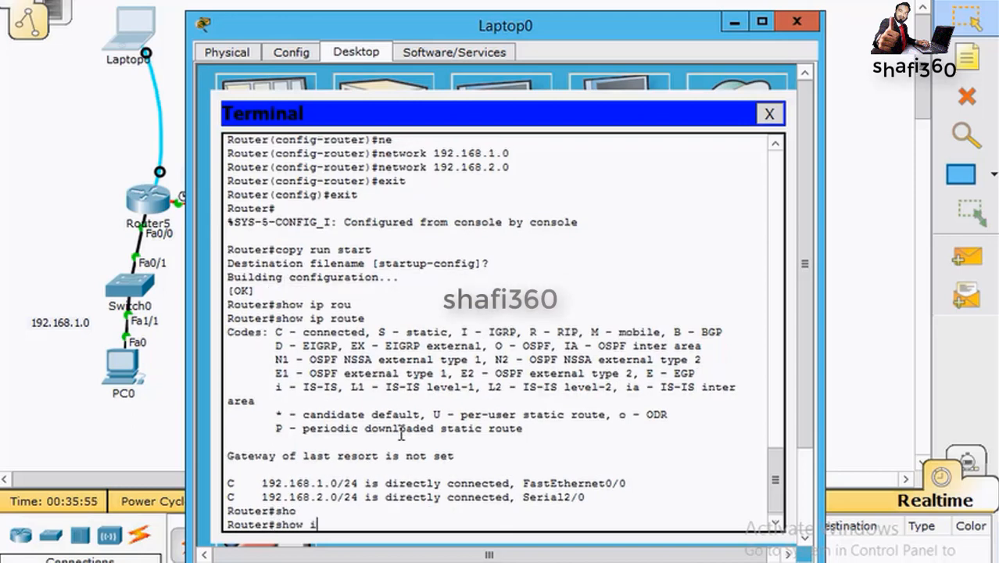
key("Tab")
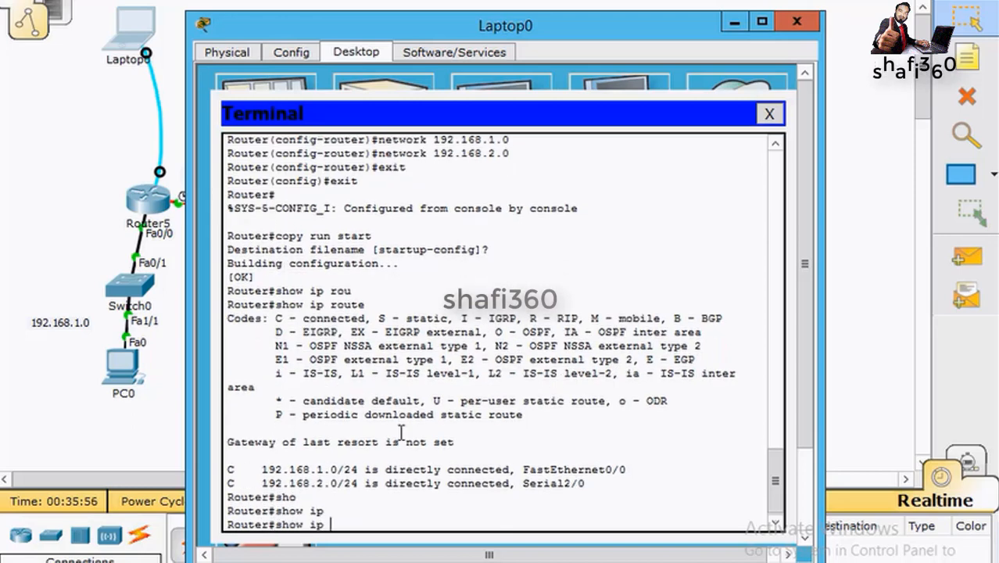
type("rou")
key("Tab")
key("Return")
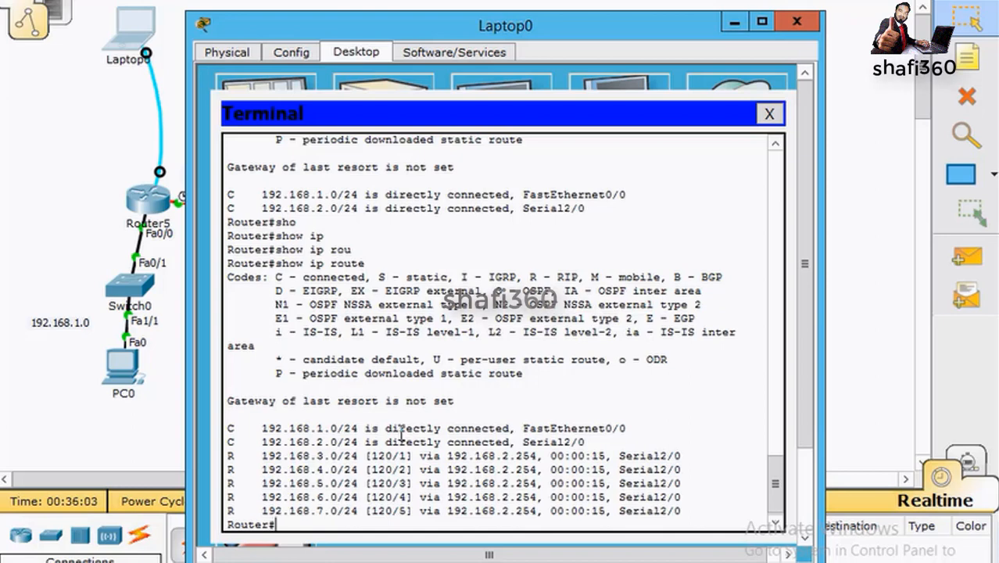
left_click(770, 115)
left_click(797, 21)
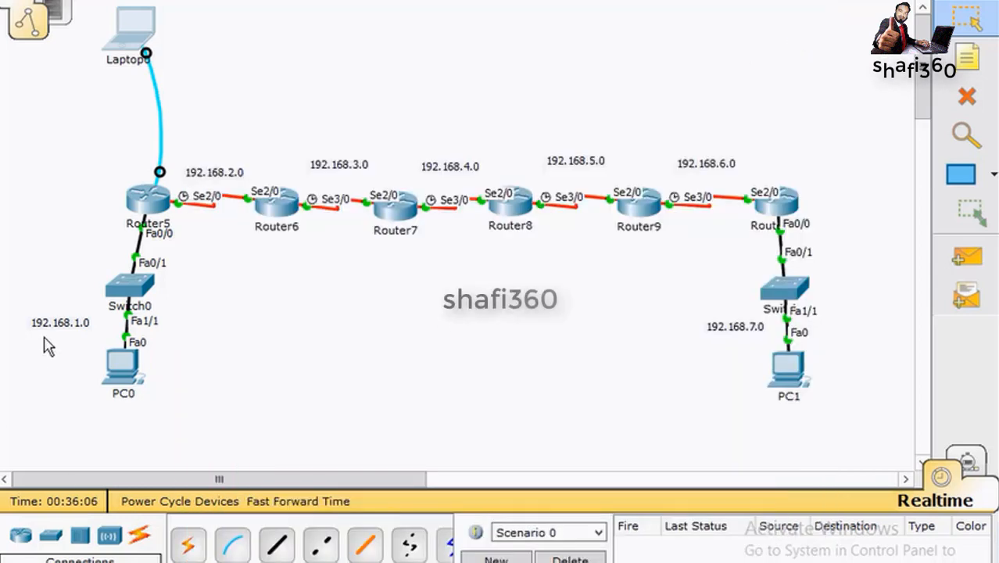
Step: Open PC0's Command Prompt and ping 192.168.7.1 to test connectivity across the router chain
left_click(125, 366)
left_click(635, 117)
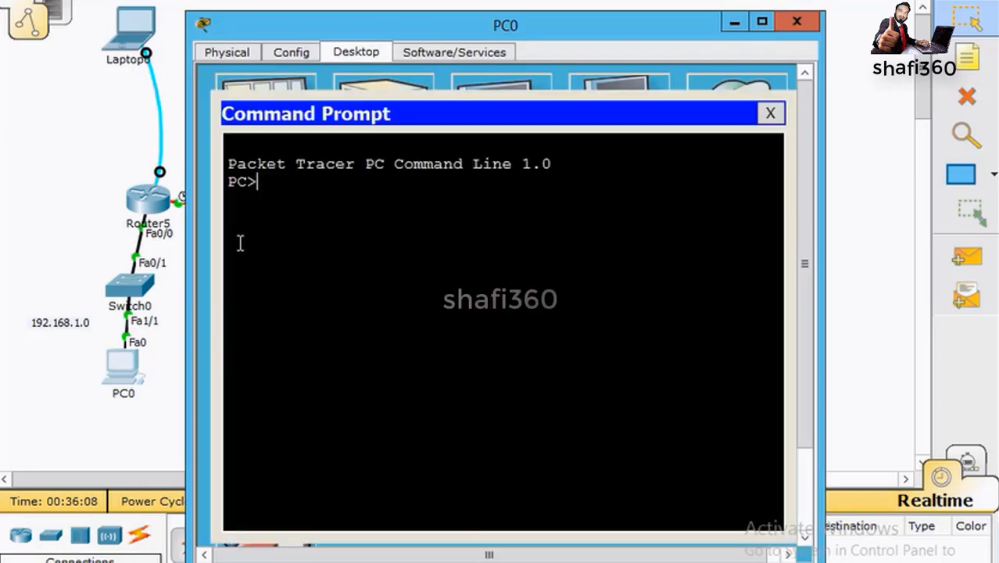
type("ping ")
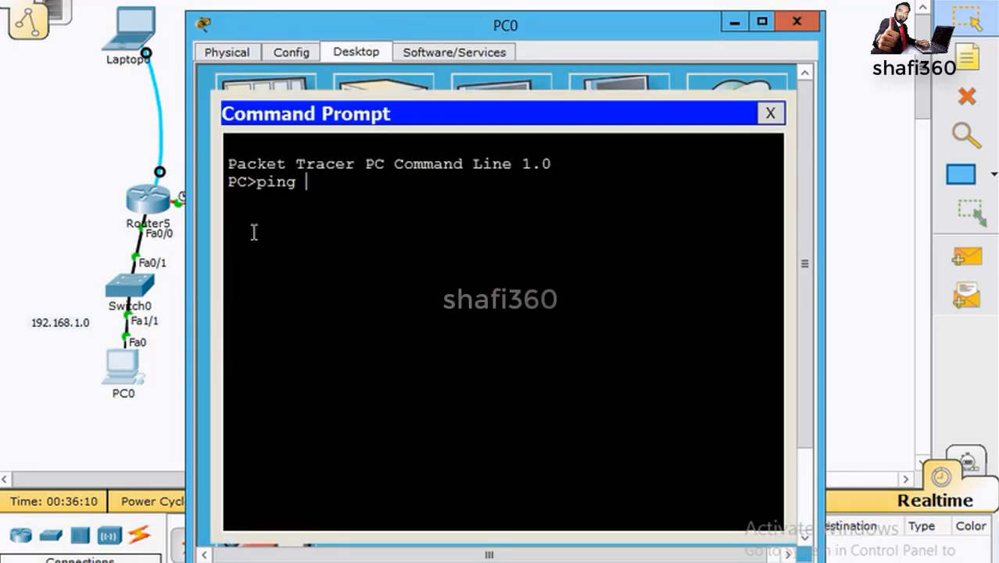
type("192.168.7.1")
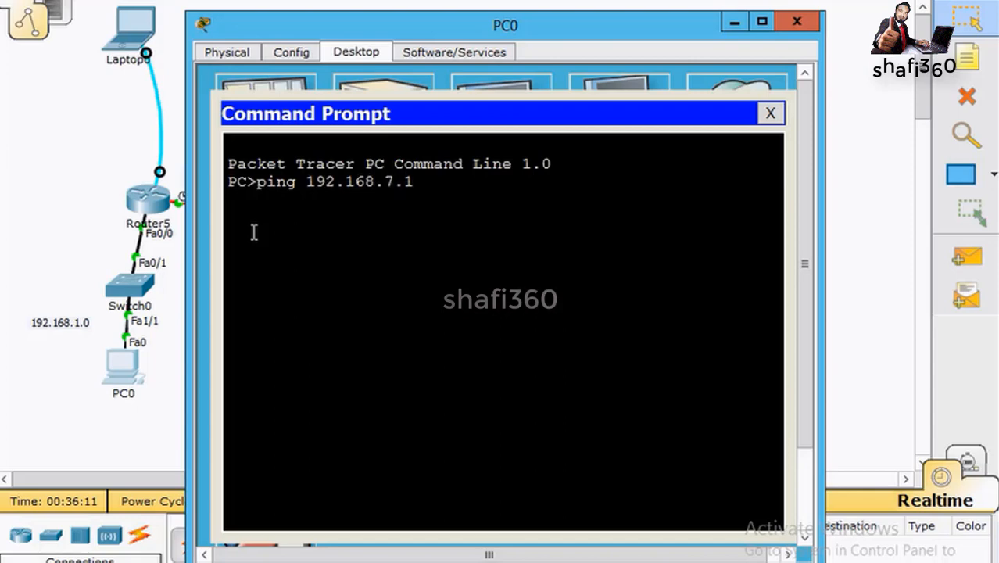
key("Return")
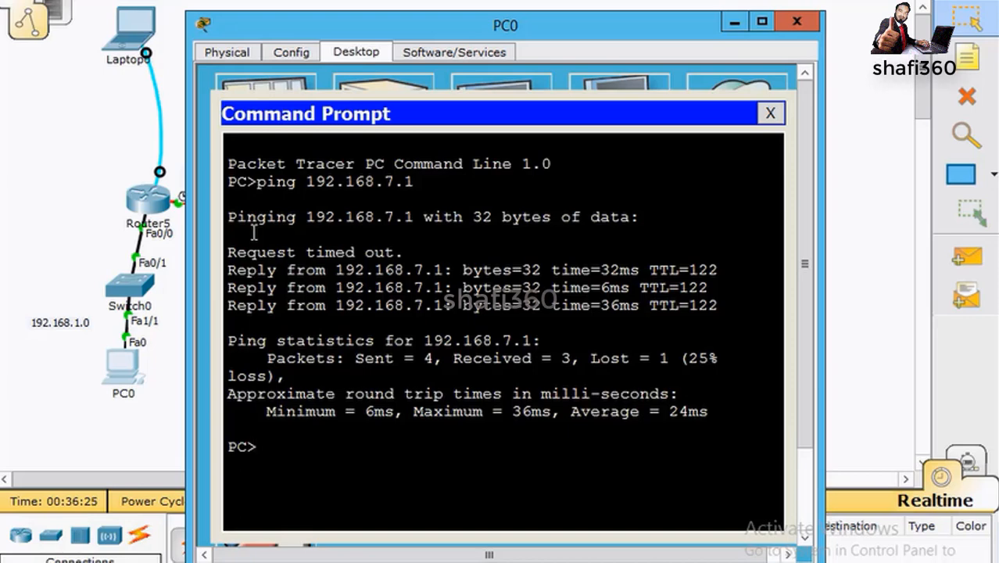
Step: Repeat the ping to 192.168.7.1 from PC0, and close its Command Prompt and device window
key("Up")
key("Return")
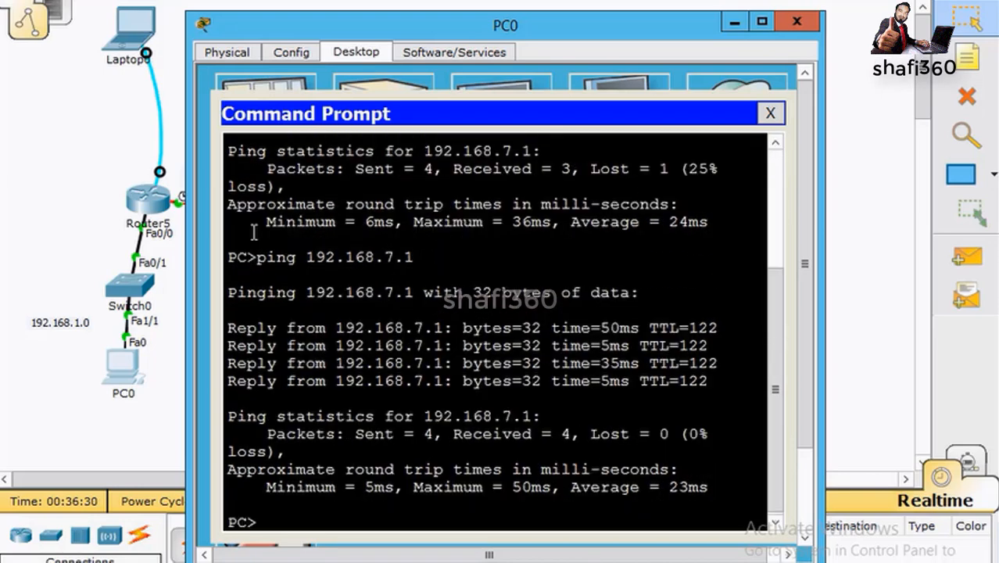
left_click(771, 113)
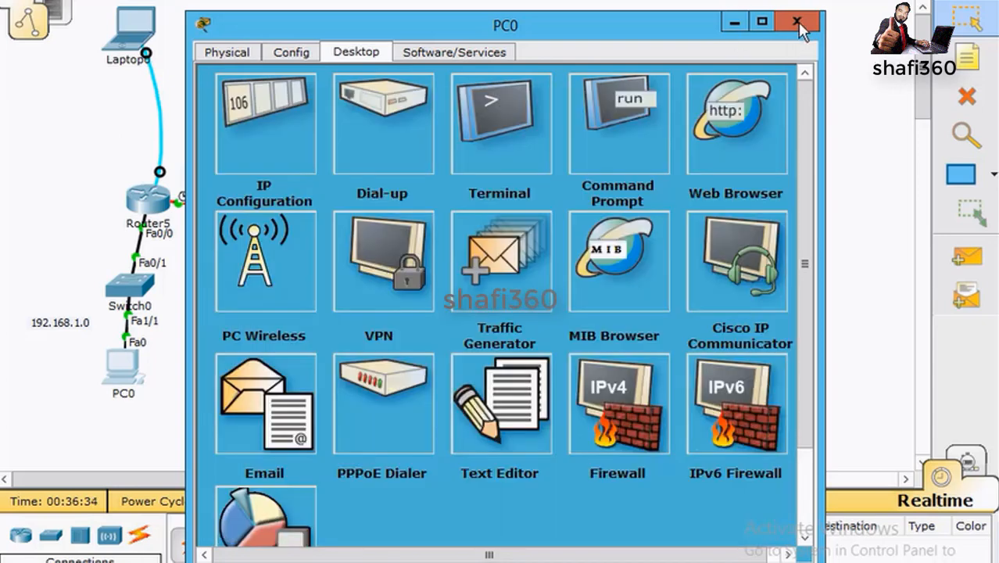
left_click(797, 23)
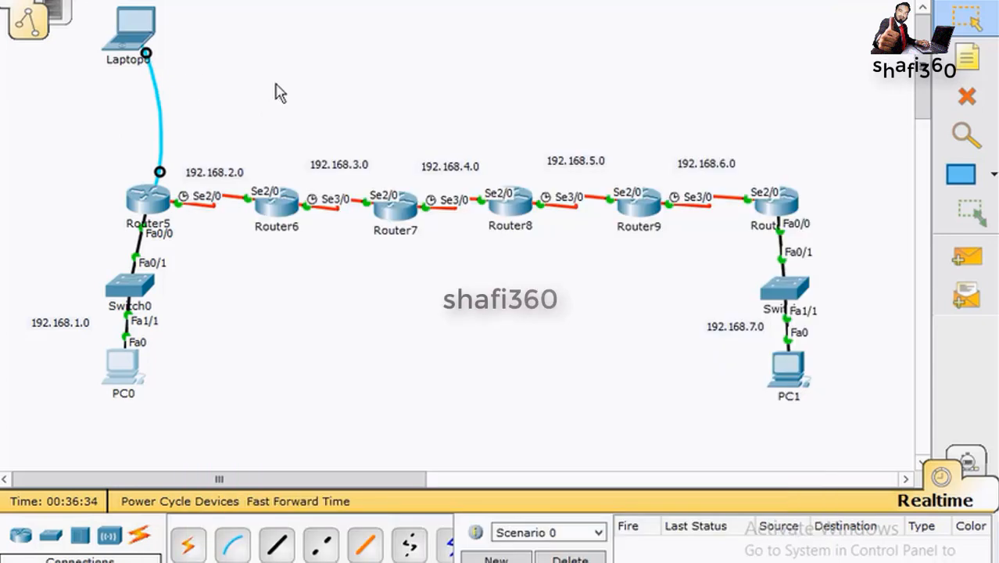